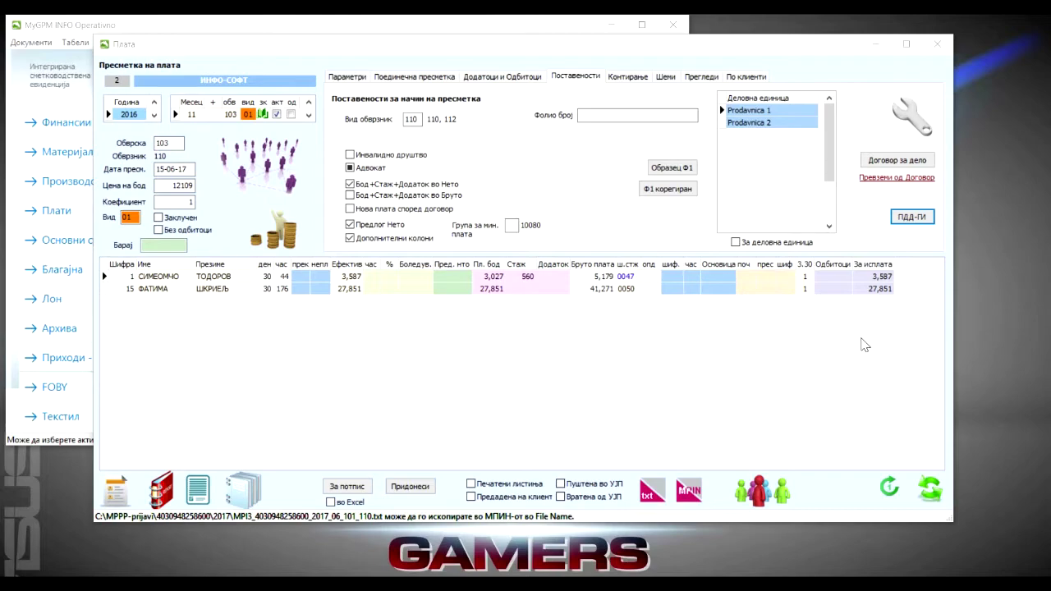
# Step: Uncover the main window behind the Плата window to check the active client and year
pyautogui.moveTo(275, 47); pyautogui.dragTo(266, 99)
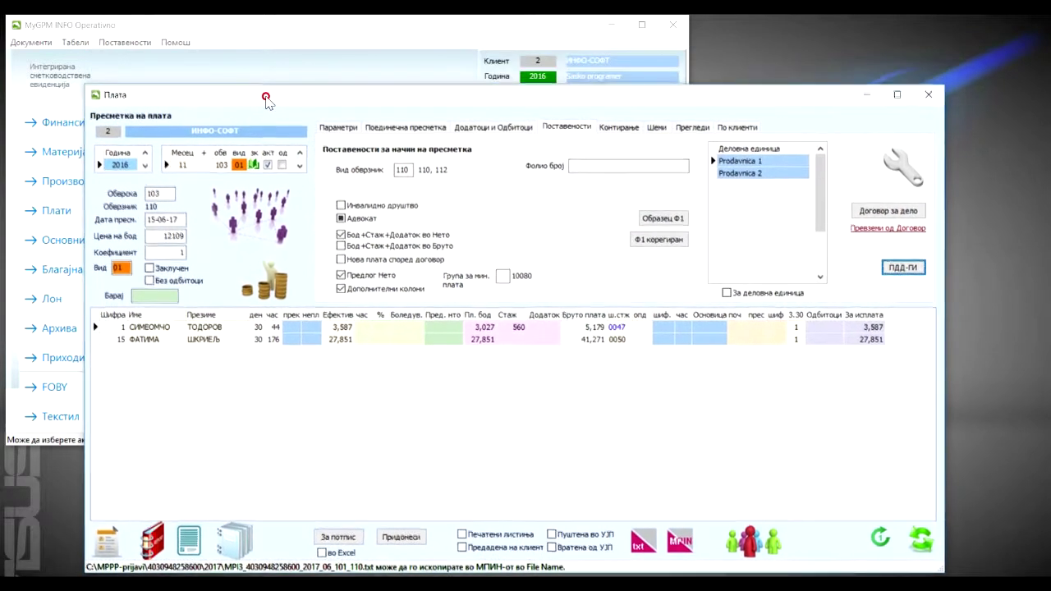
pyautogui.moveTo(534, 97); pyautogui.dragTo(637, 111)
pyautogui.click(538, 76)
pyautogui.click(538, 91)
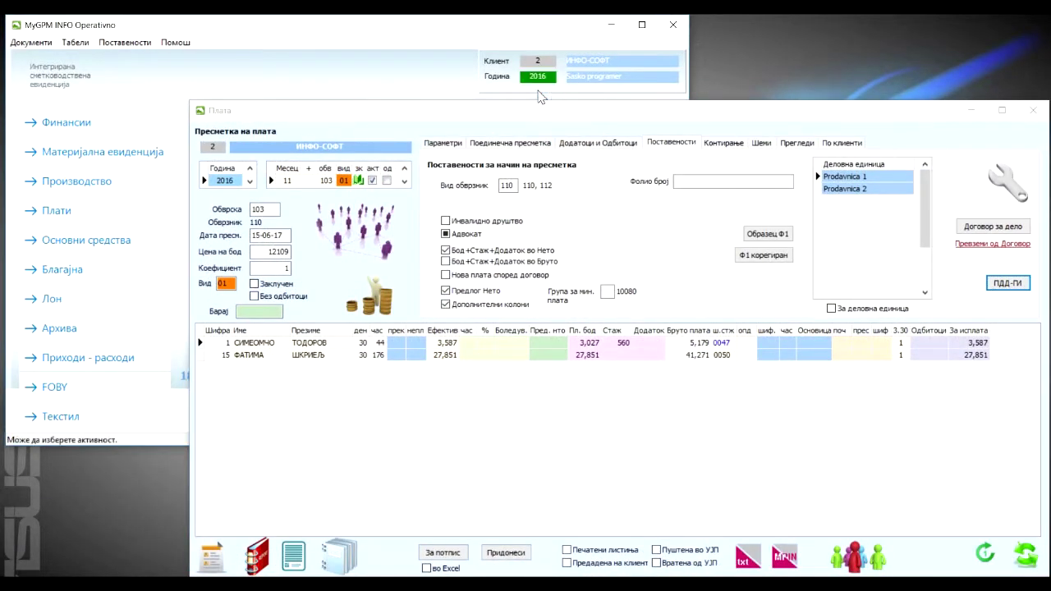
pyautogui.moveTo(555, 113); pyautogui.dragTo(482, 54)
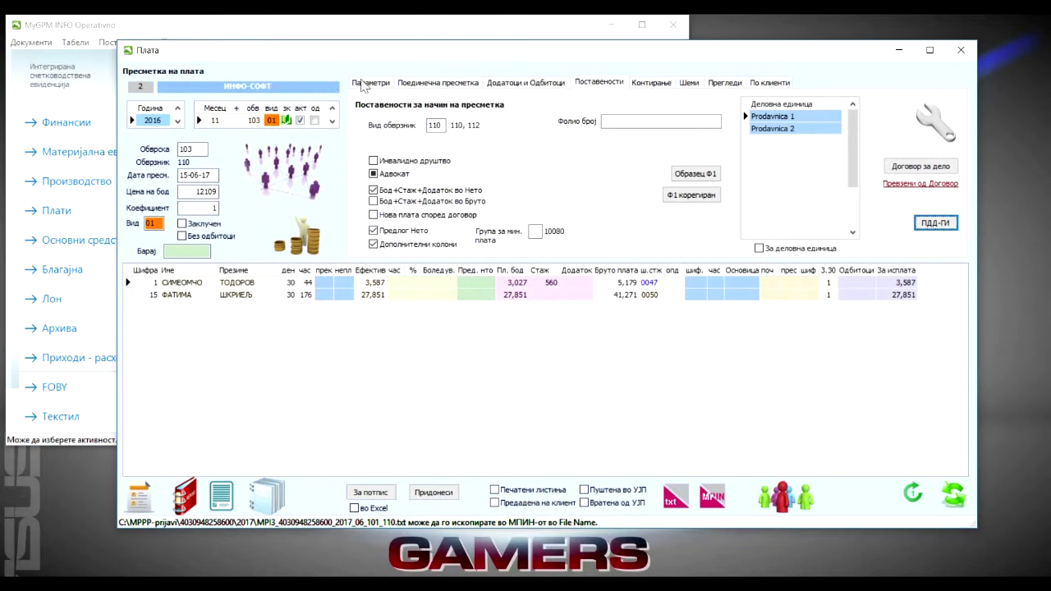
# Step: Open the ПДД-ГИ form from the payroll settings and select income type 01, Редовна плата
pyautogui.click(935, 226)
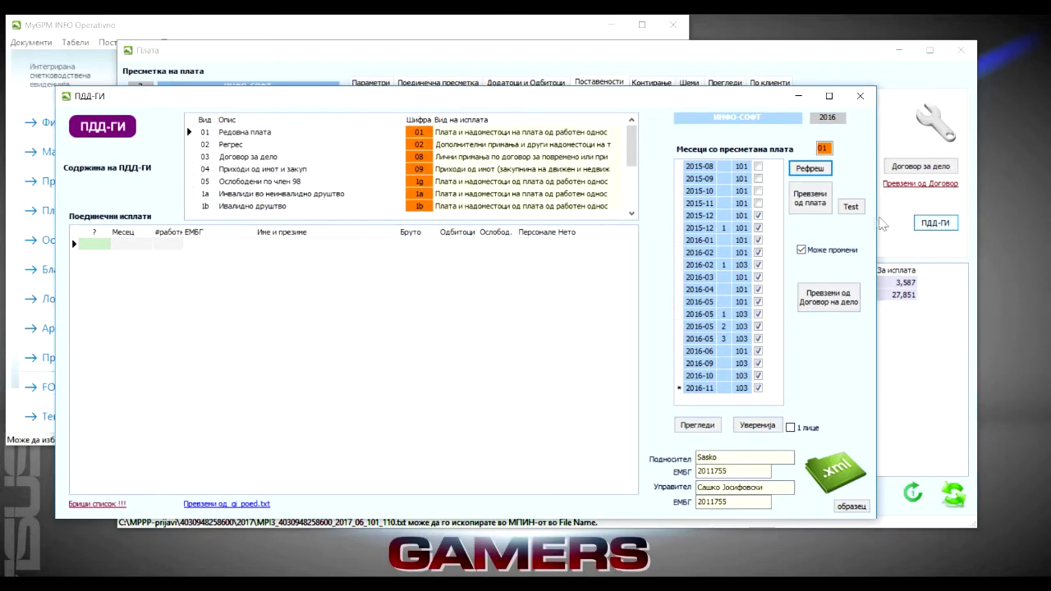
pyautogui.click(810, 169)
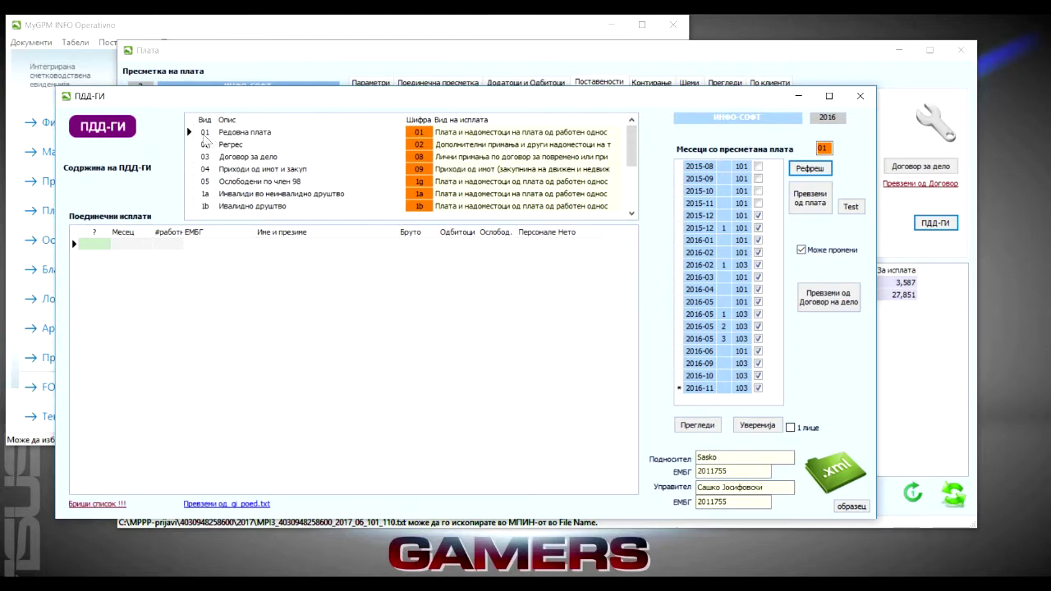
pyautogui.click(238, 133)
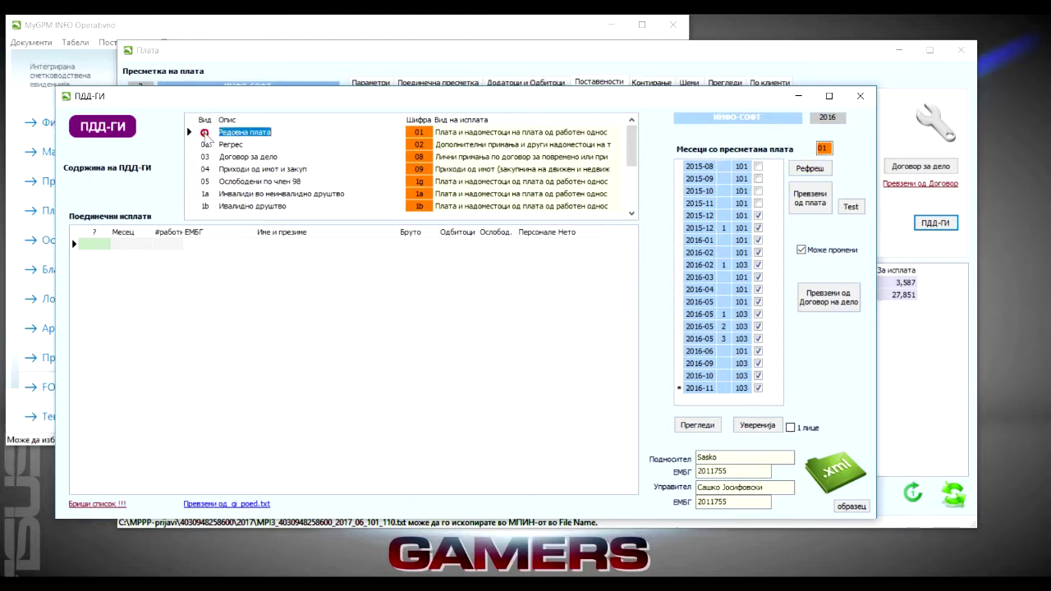
pyautogui.click(207, 133)
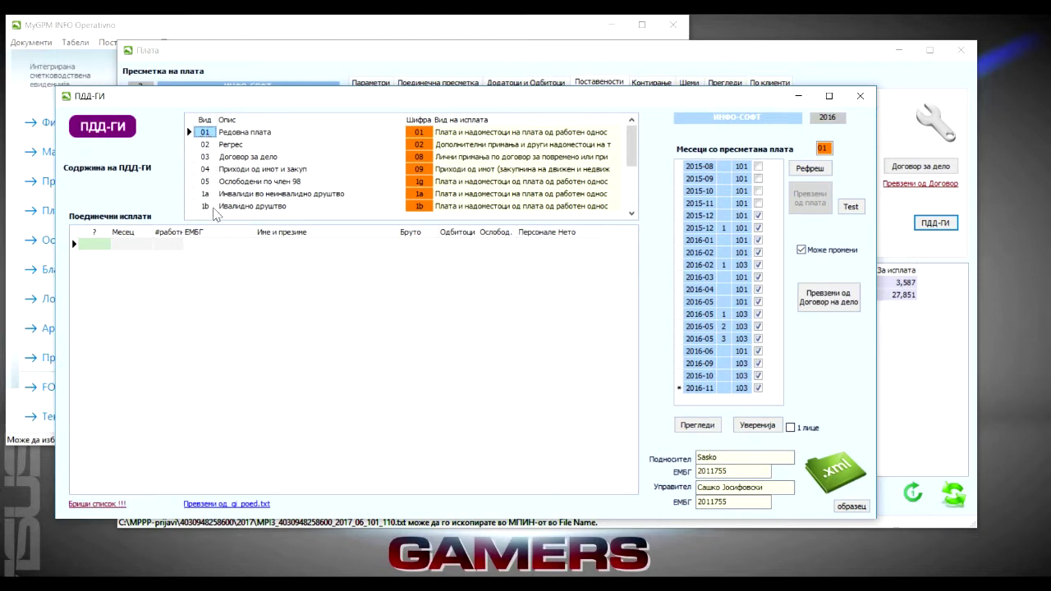
pyautogui.click(205, 206)
pyautogui.click(205, 132)
pyautogui.click(207, 206)
pyautogui.click(206, 133)
pyautogui.click(233, 133)
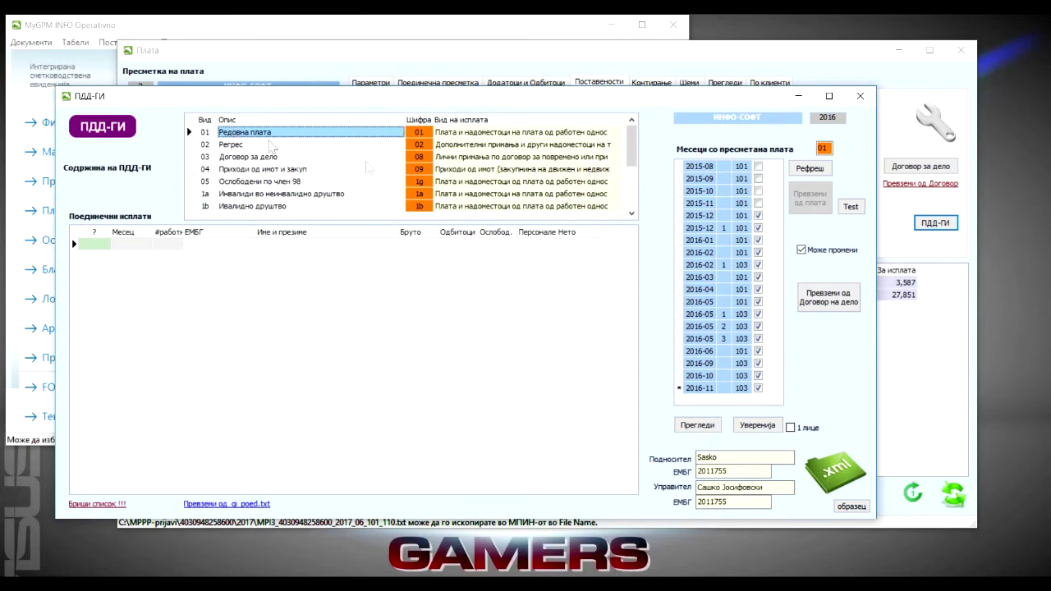
# Step: Refresh the list of months with calculated pay and keep both 2015-12 payrolls included
pyautogui.click(807, 169)
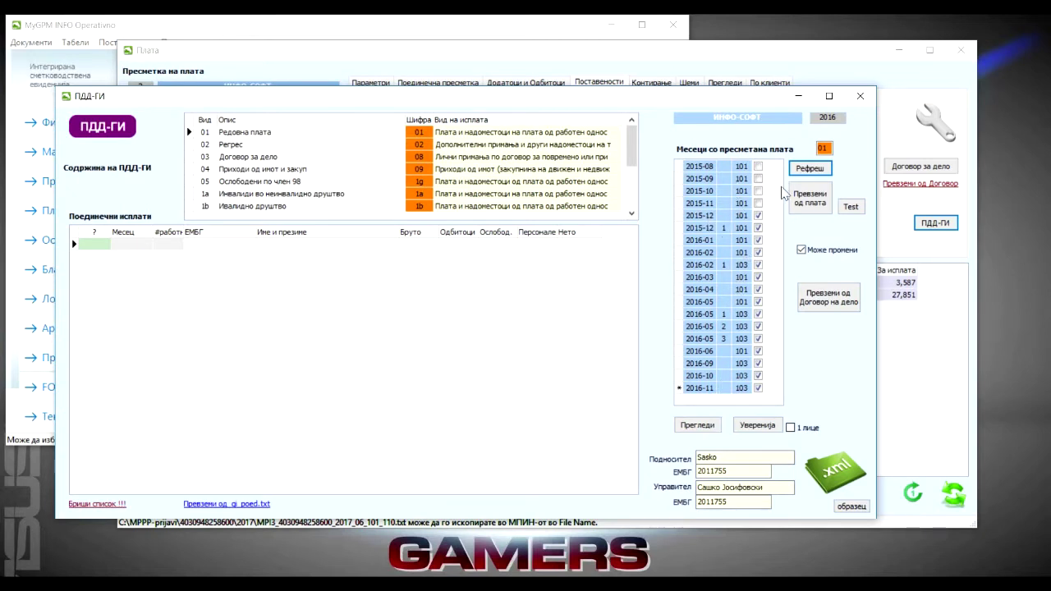
pyautogui.click(708, 179)
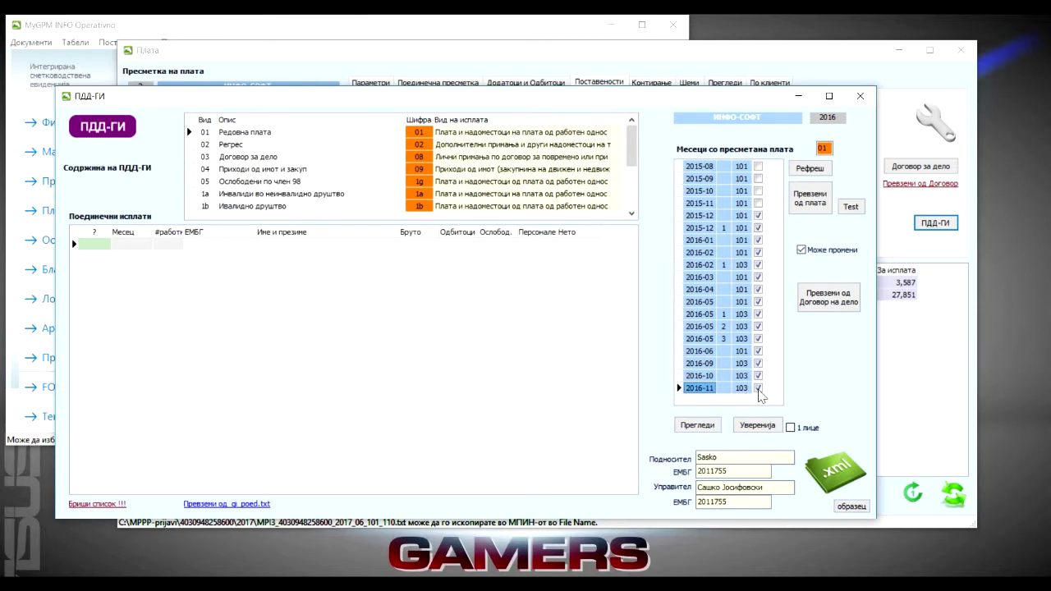
pyautogui.click(757, 215)
pyautogui.click(757, 228)
pyautogui.click(758, 216)
pyautogui.click(758, 228)
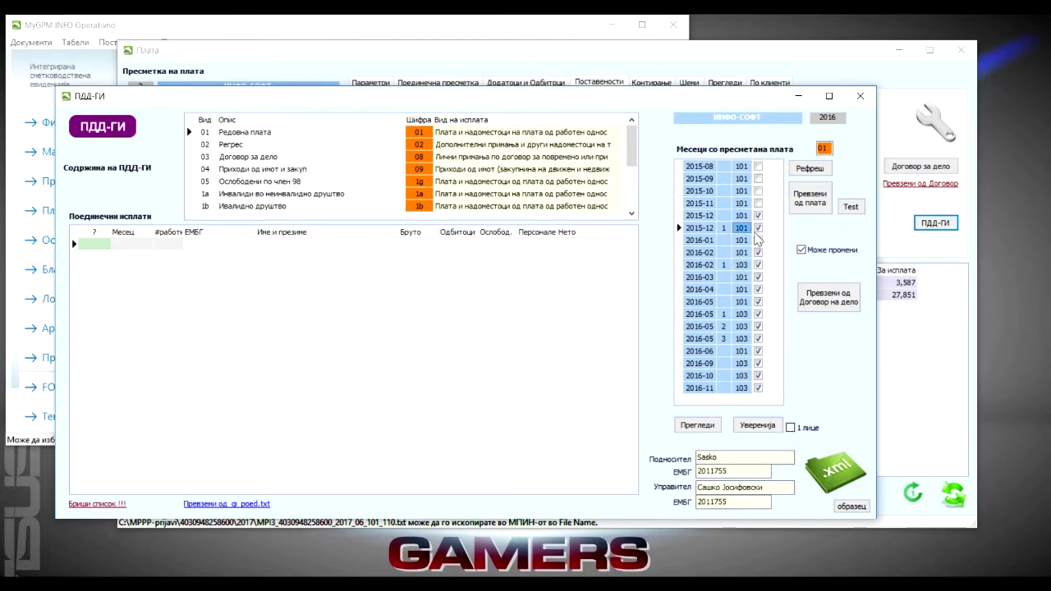
pyautogui.click(808, 169)
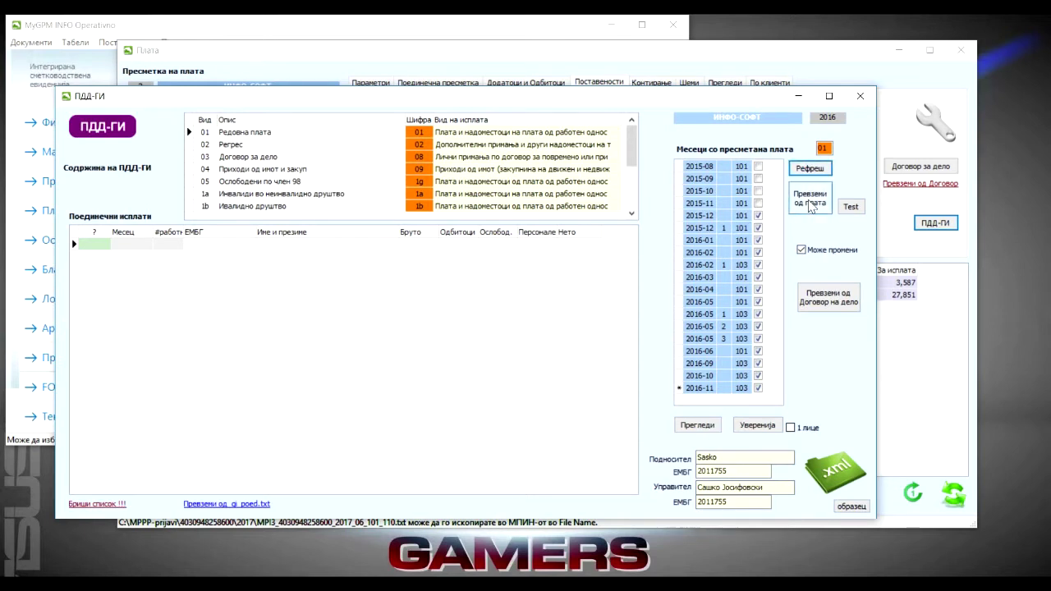
# Step: Run the Test export of the payroll data to Excel and close the workbook without saving it
pyautogui.click(810, 203)
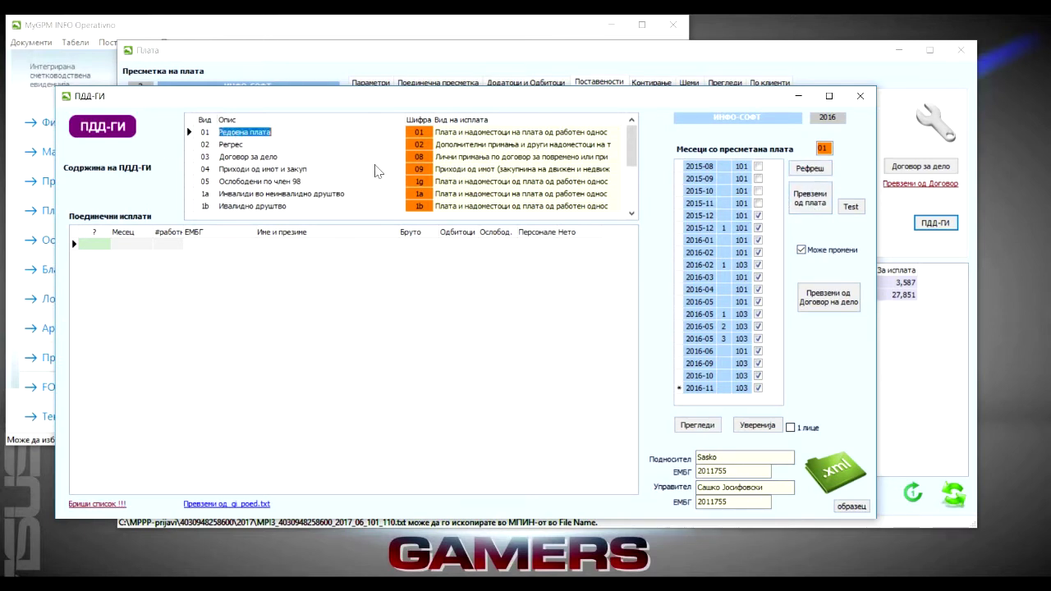
pyautogui.click(850, 209)
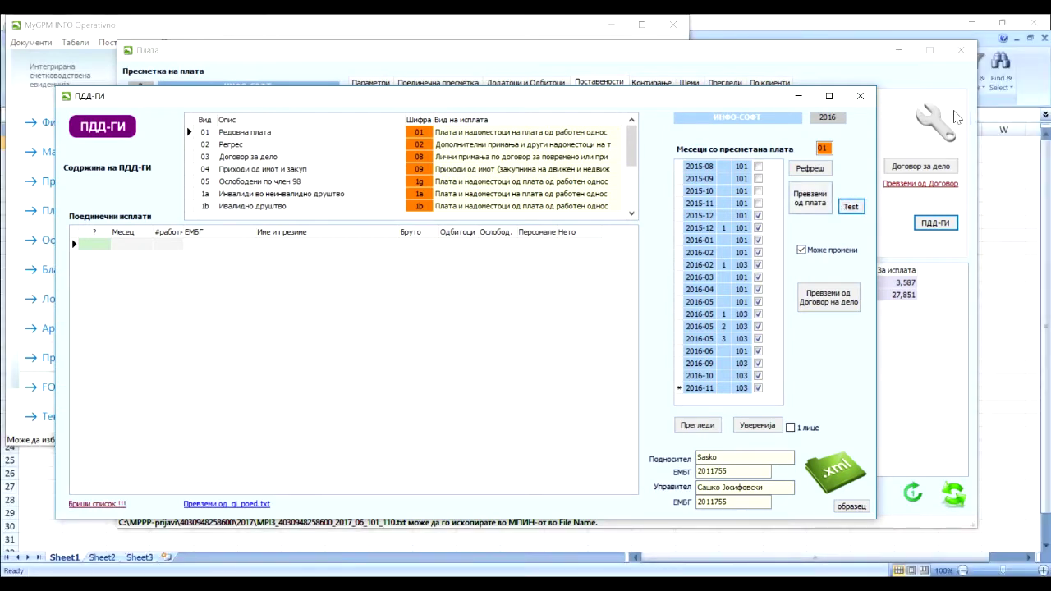
pyautogui.click(1010, 168)
pyautogui.click(1033, 22)
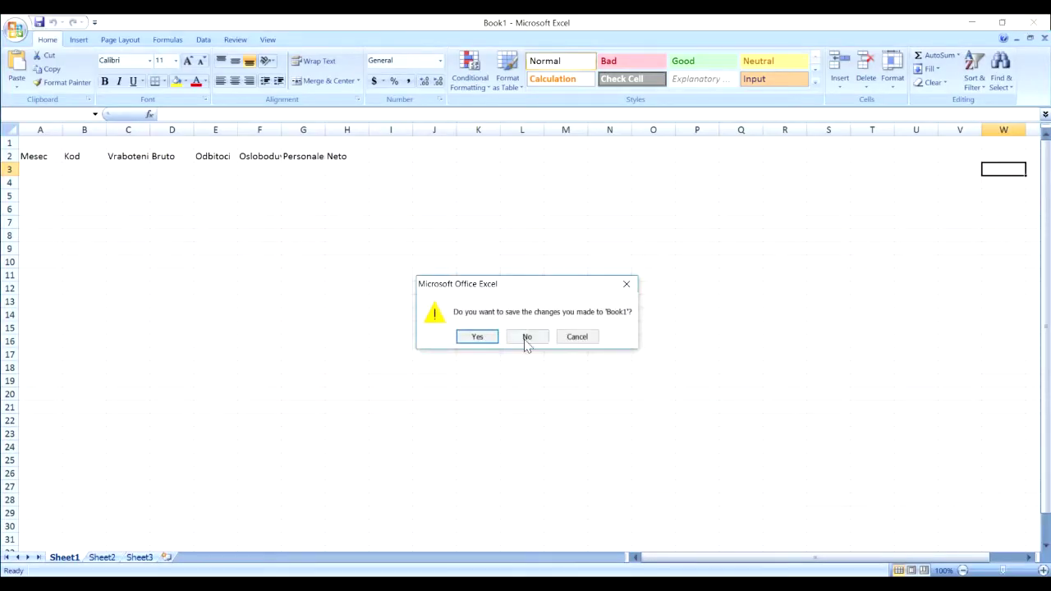
pyautogui.click(528, 336)
# Step: Take over the individual payments from payroll and inspect the 2015-12 and 2016-05 rows
pyautogui.click(810, 200)
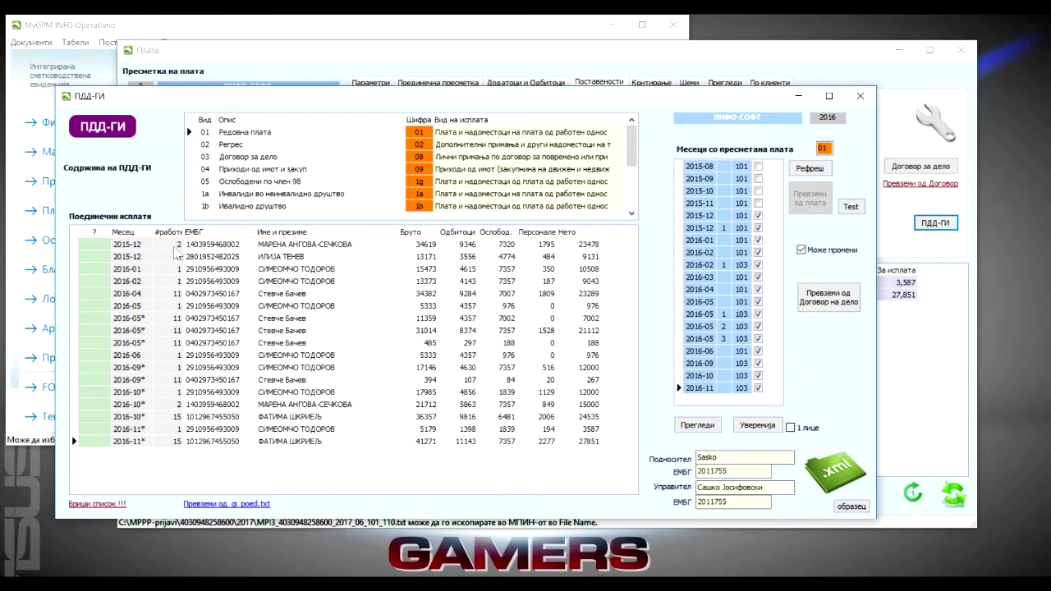
pyautogui.click(132, 244)
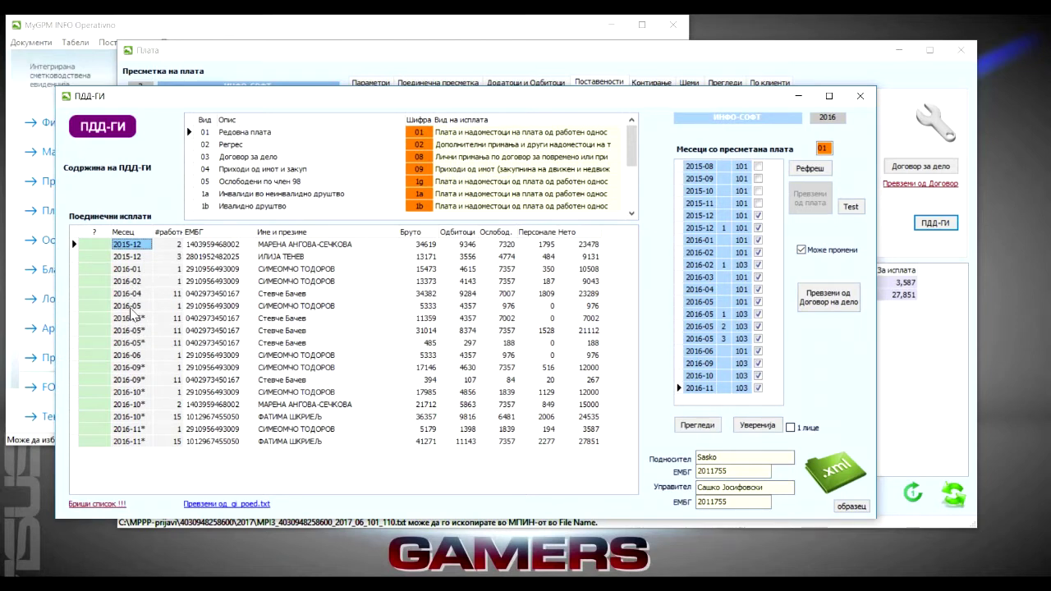
pyautogui.click(133, 307)
pyautogui.click(146, 320)
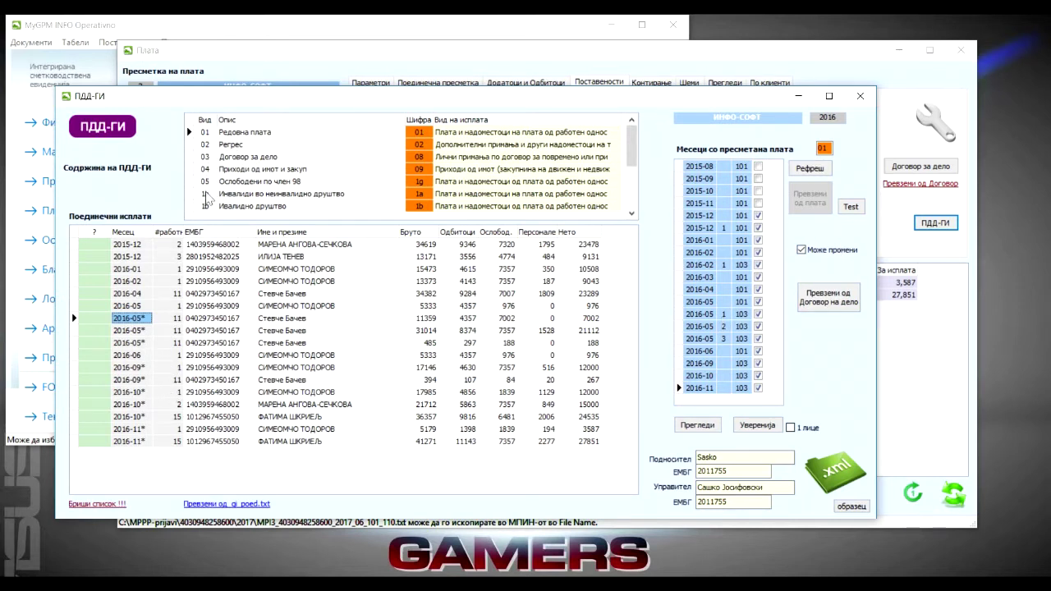
# Step: Select income type 03, Договор за дело, and try to take over its payments from the contracts
pyautogui.click(205, 157)
pyautogui.click(222, 161)
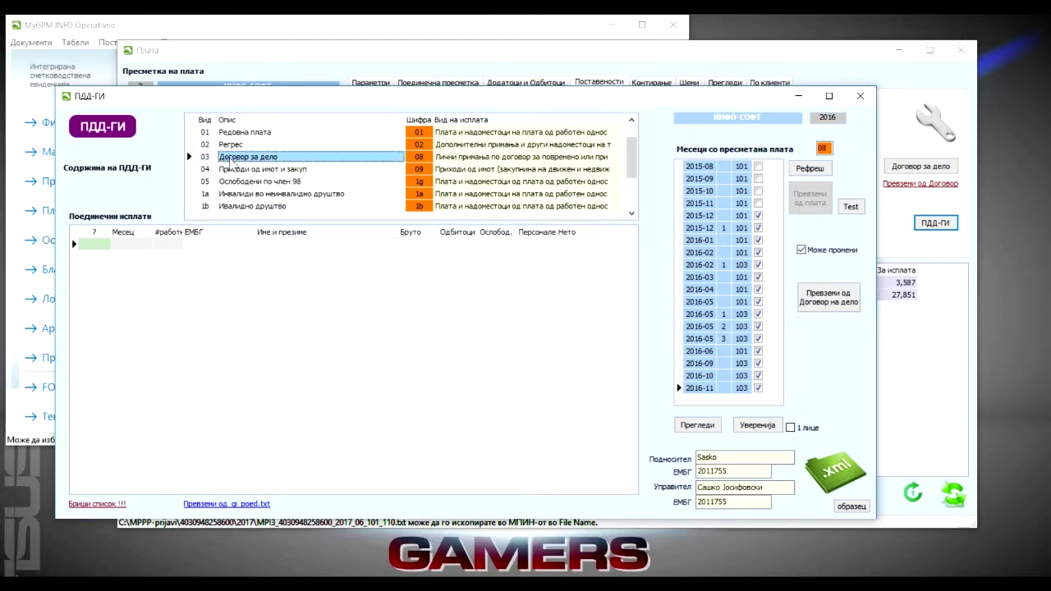
pyautogui.click(838, 303)
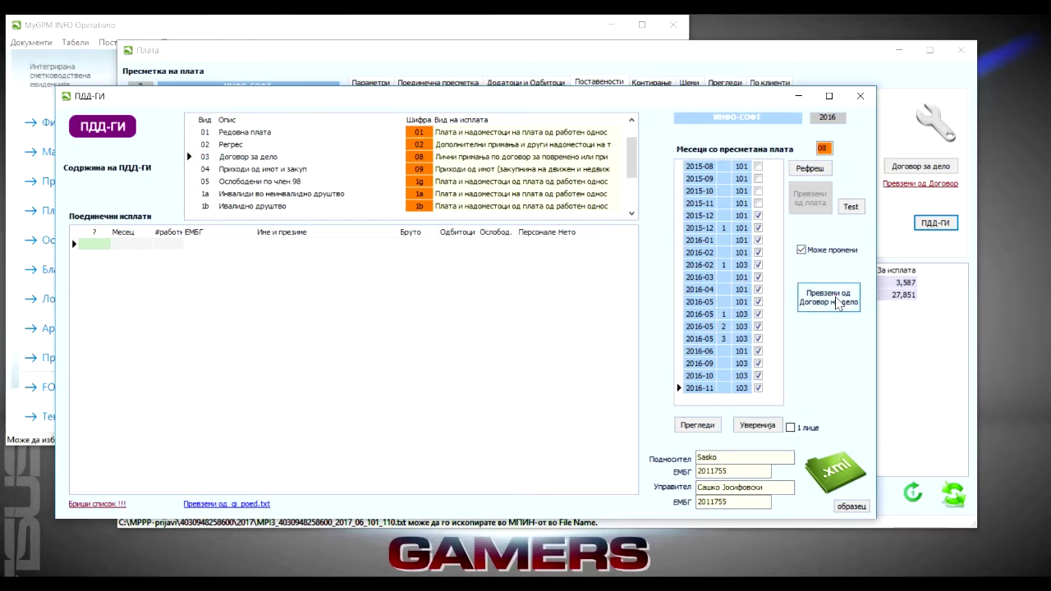
# Step: Open the Договор за дело window and add payout number 1 with the description Kirija and code 08
pyautogui.moveTo(239, 102); pyautogui.dragTo(299, 232)
pyautogui.click(921, 165)
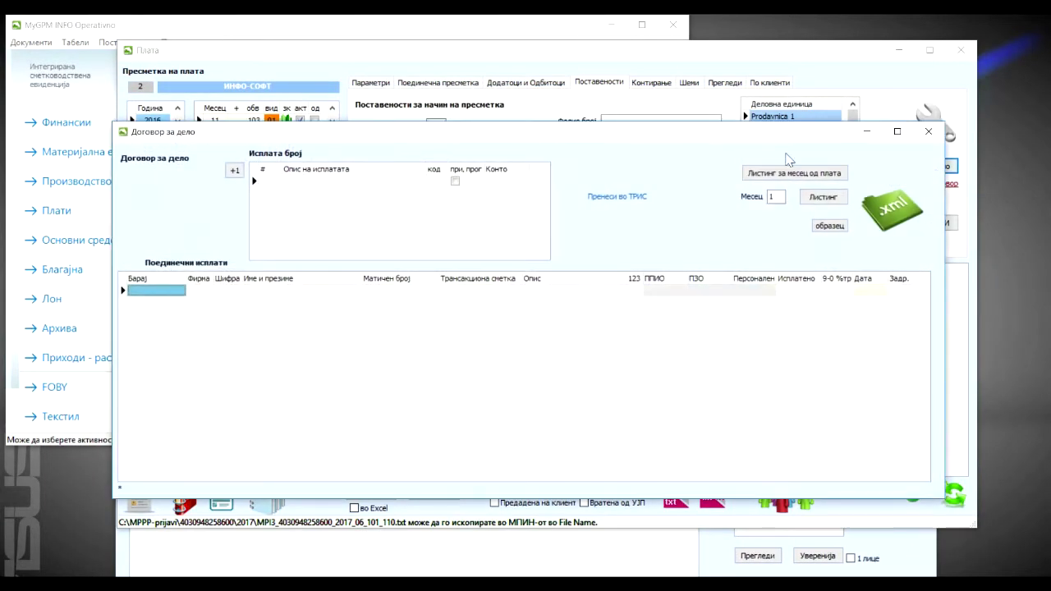
pyautogui.click(268, 183)
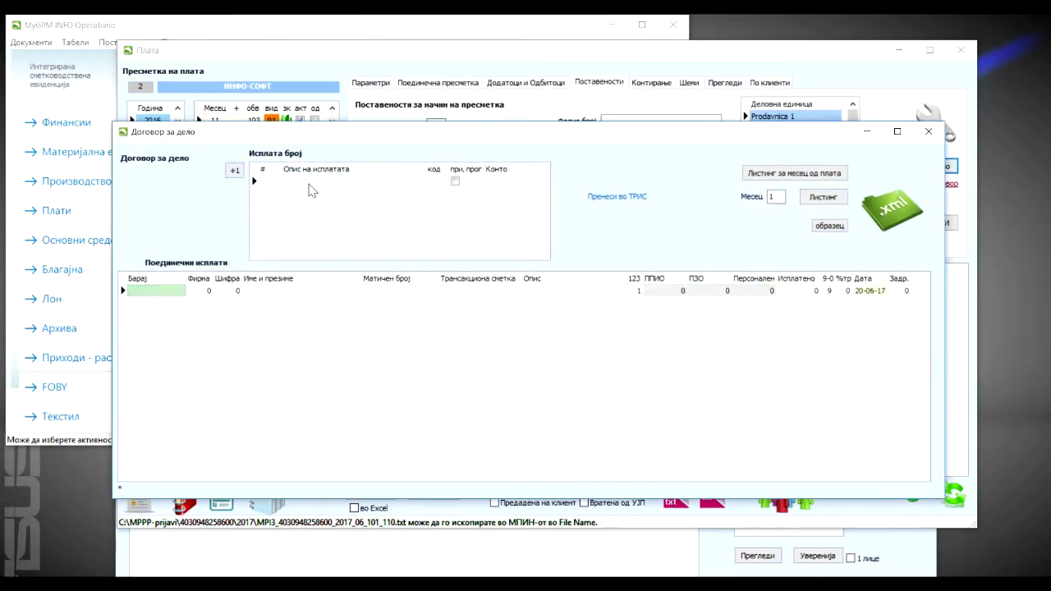
pyautogui.press('Tab')
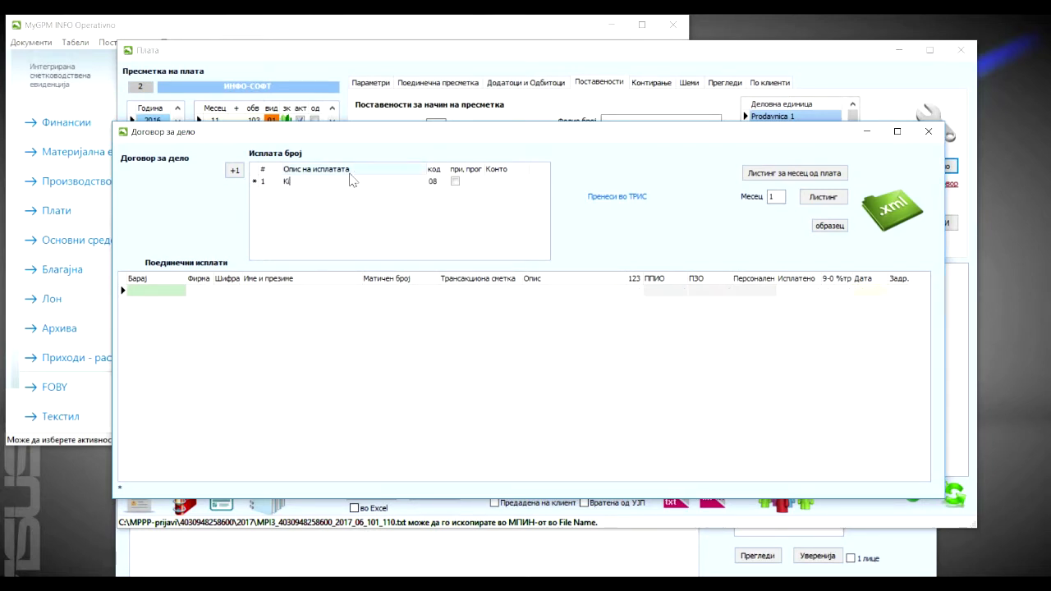
pyautogui.press('Tab')
pyautogui.press('Tab')
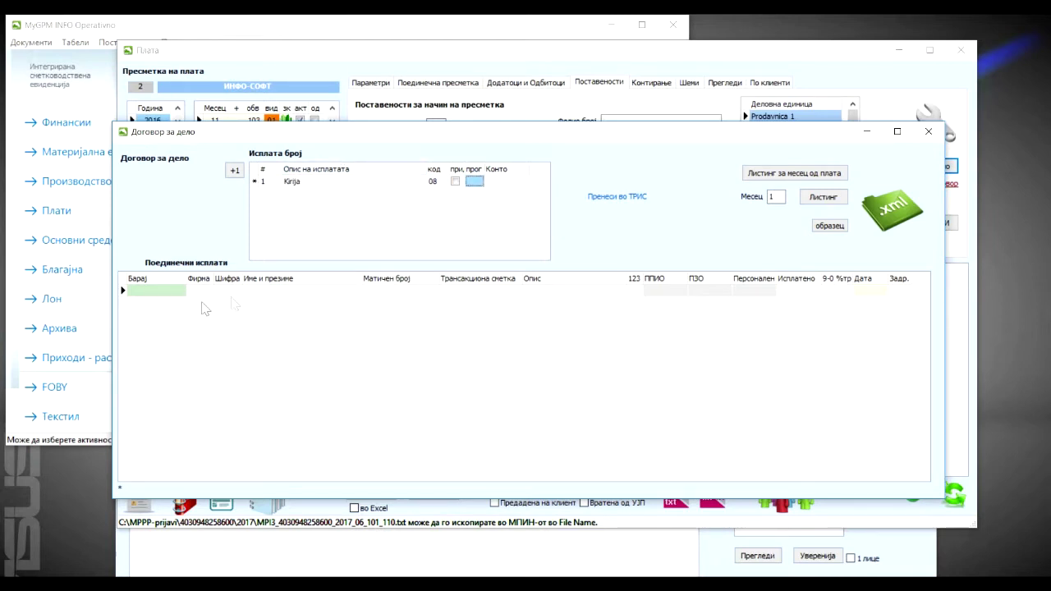
# Step: Add an individual payment under the Kirija payout for company 4, АККАУНТ ДООЕЛ
pyautogui.click(168, 296)
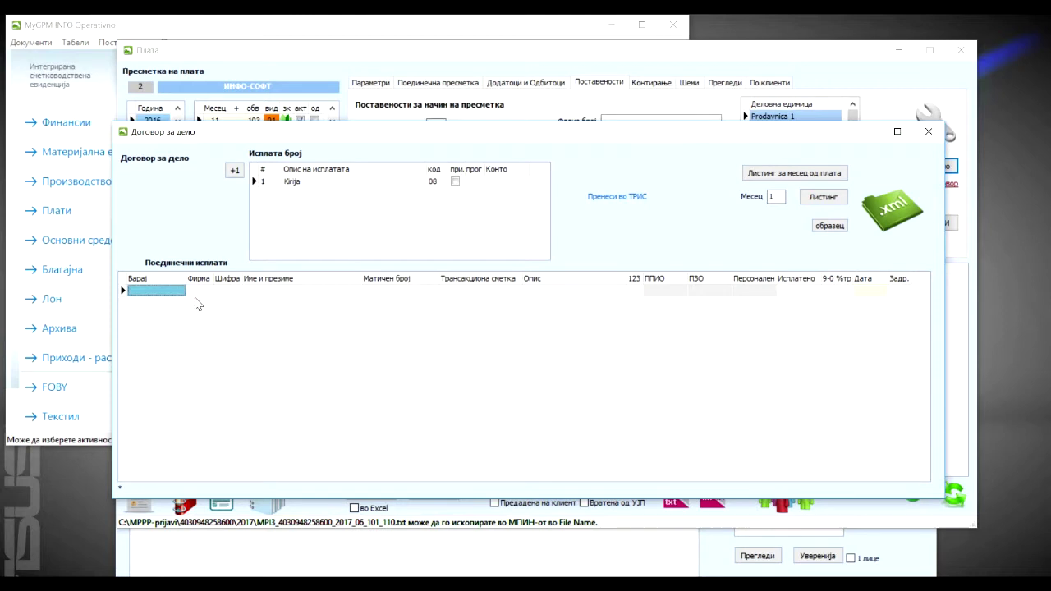
pyautogui.press('Return')
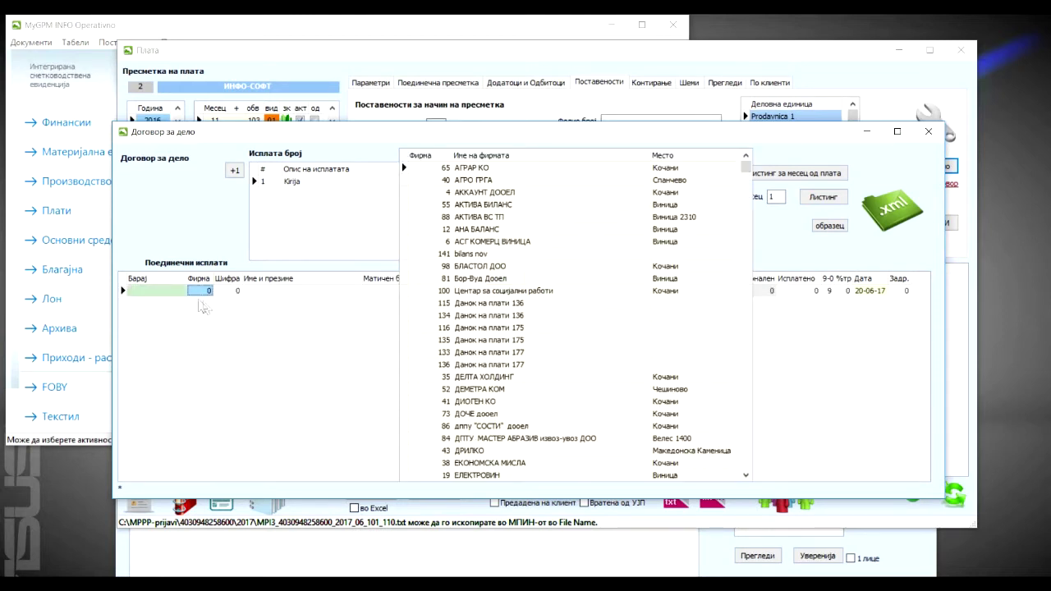
pyautogui.click(484, 209)
pyautogui.press('Tab')
pyautogui.press('Tab')
pyautogui.press('Tab')
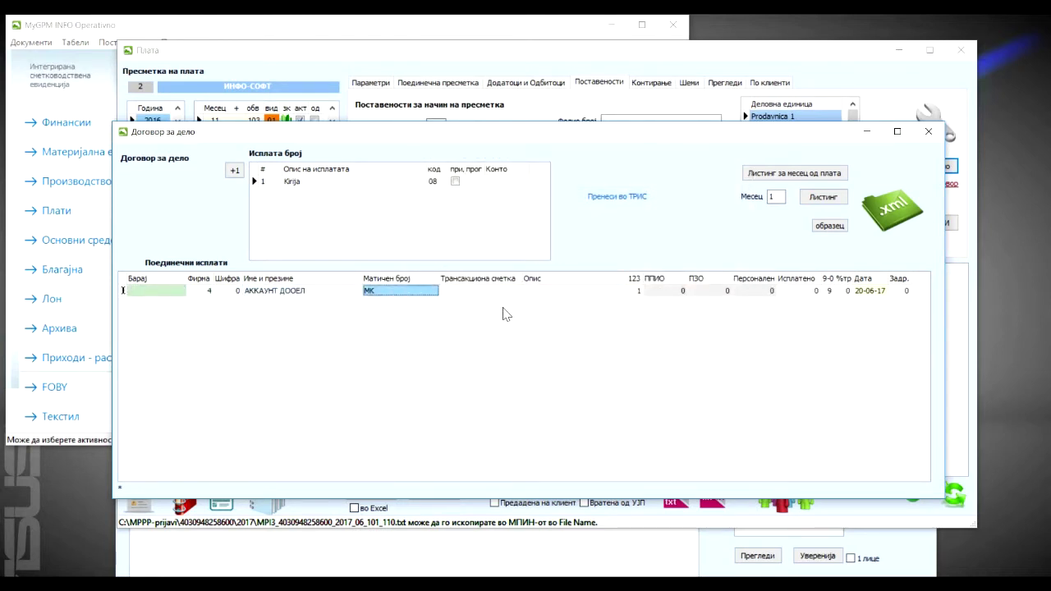
pyautogui.press('Tab')
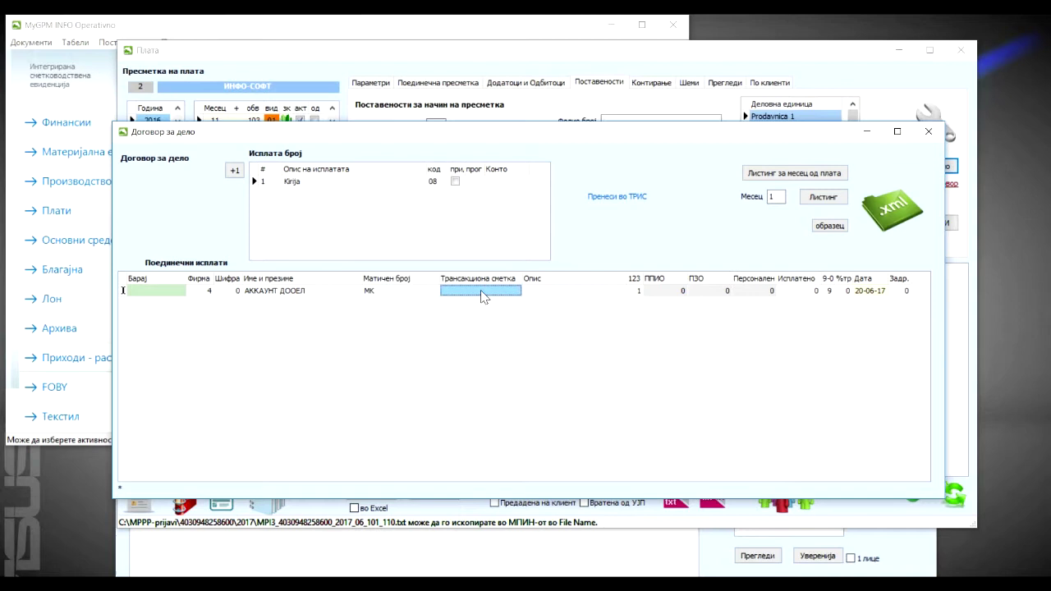
# Step: Set the payment's Исплатено amount to 50000 and its %тр to 25, and close the Договор за дело window
pyautogui.click(798, 292)
pyautogui.write('50000')
pyautogui.click(833, 292)
pyautogui.press('Tab')
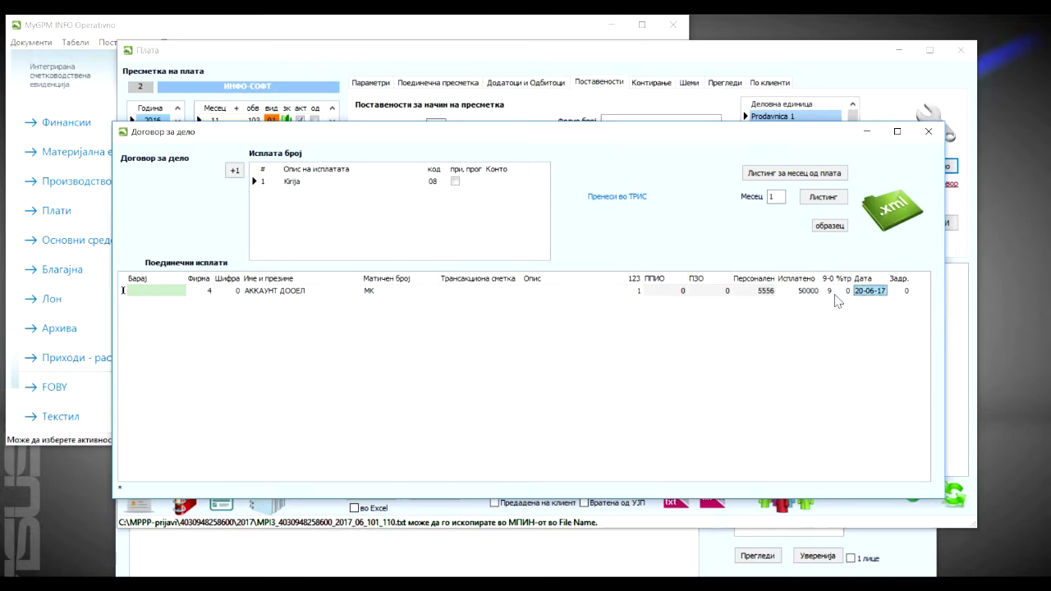
pyautogui.write('25')
pyautogui.press('Tab')
pyautogui.click(928, 131)
# Step: Return to the ПДД-ГИ form, select income type 03, Договор за дело, and take over the payments from the contracts
pyautogui.click(935, 222)
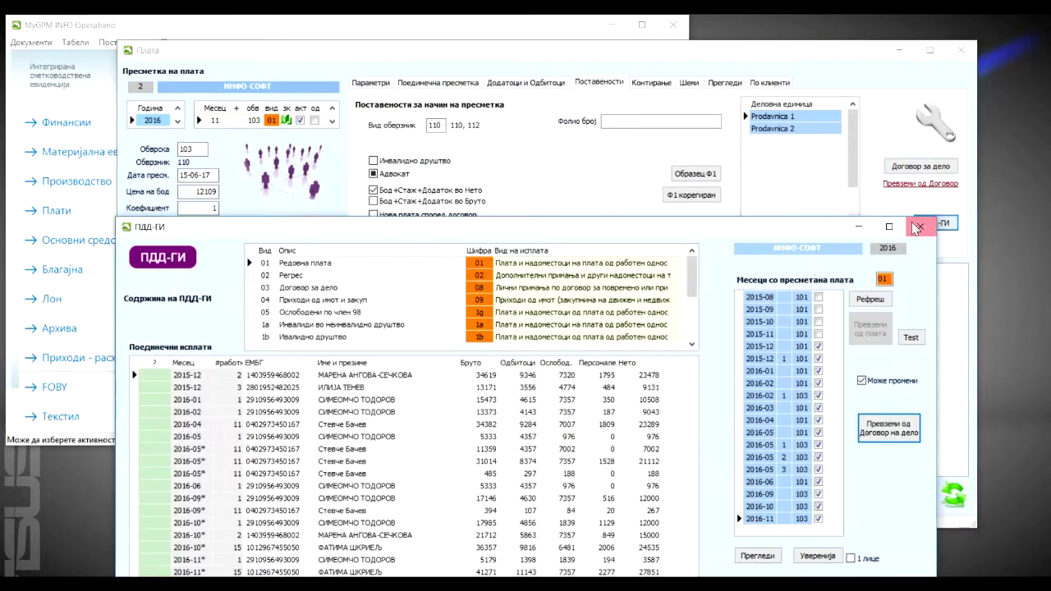
pyautogui.moveTo(364, 234); pyautogui.dragTo(382, 82)
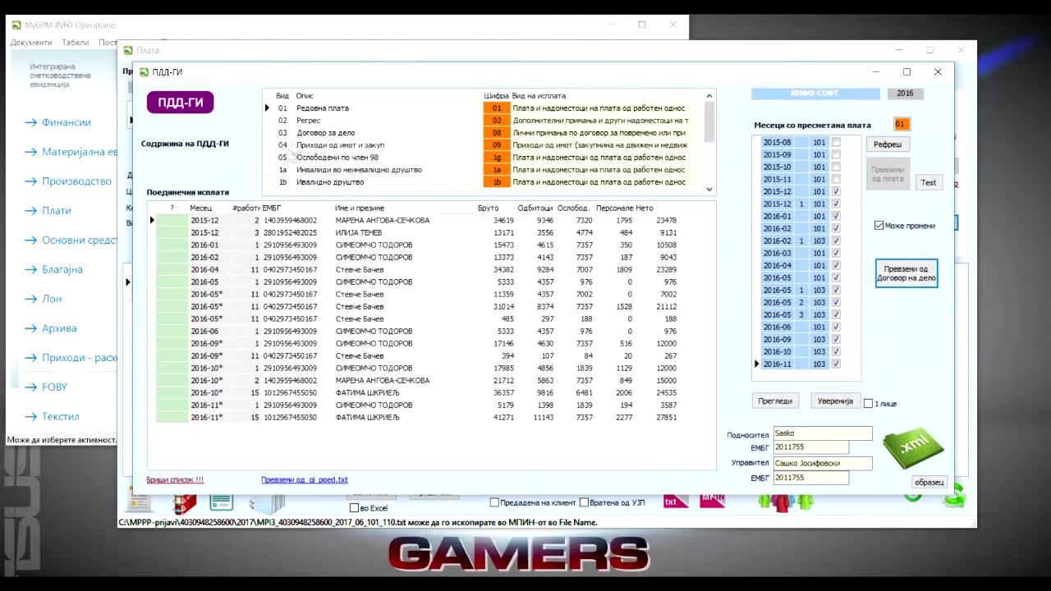
pyautogui.click(710, 190)
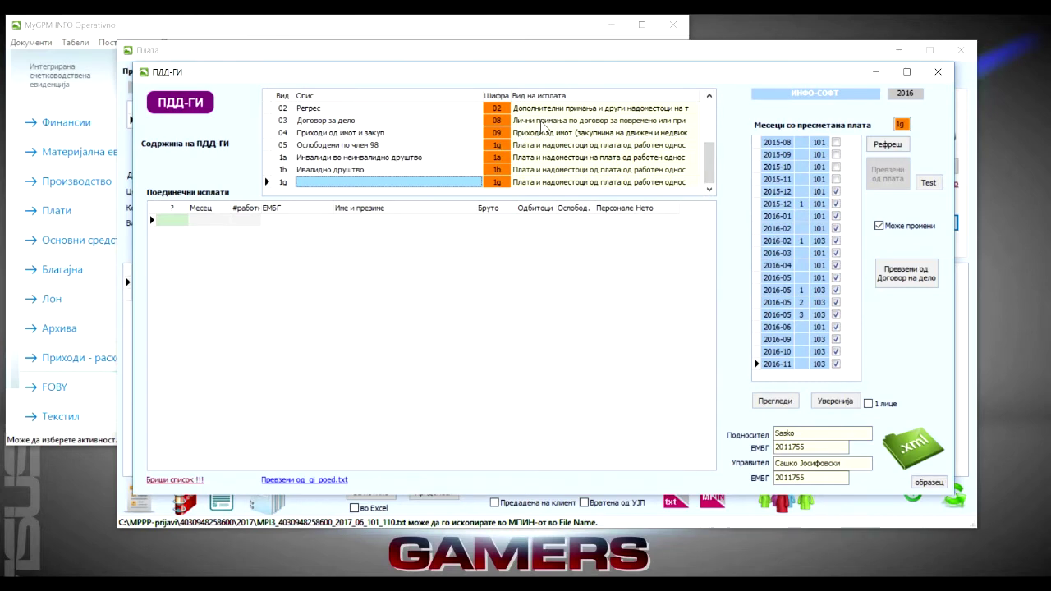
pyautogui.click(314, 122)
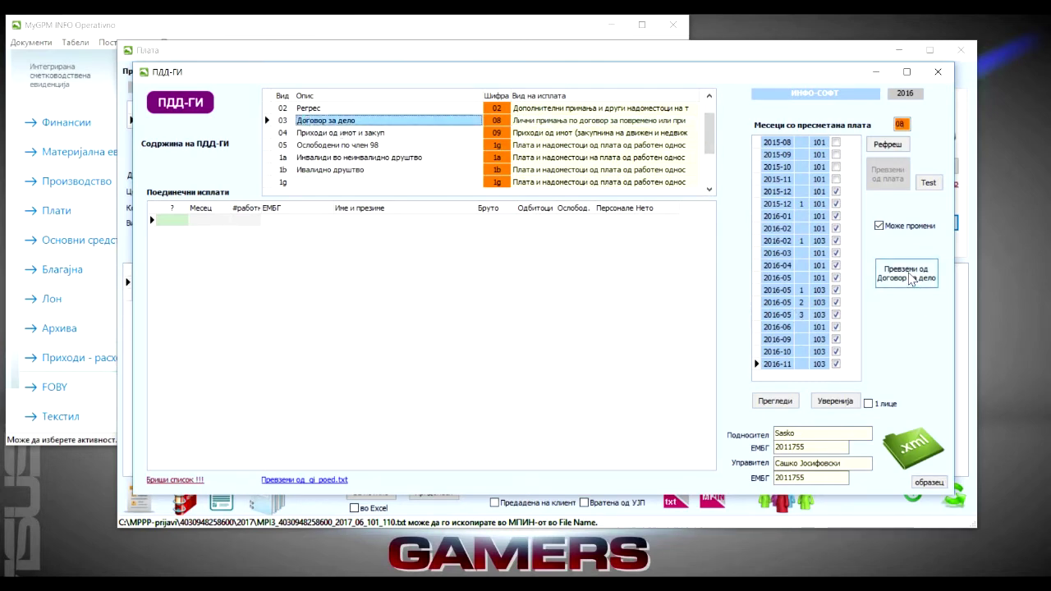
pyautogui.click(910, 278)
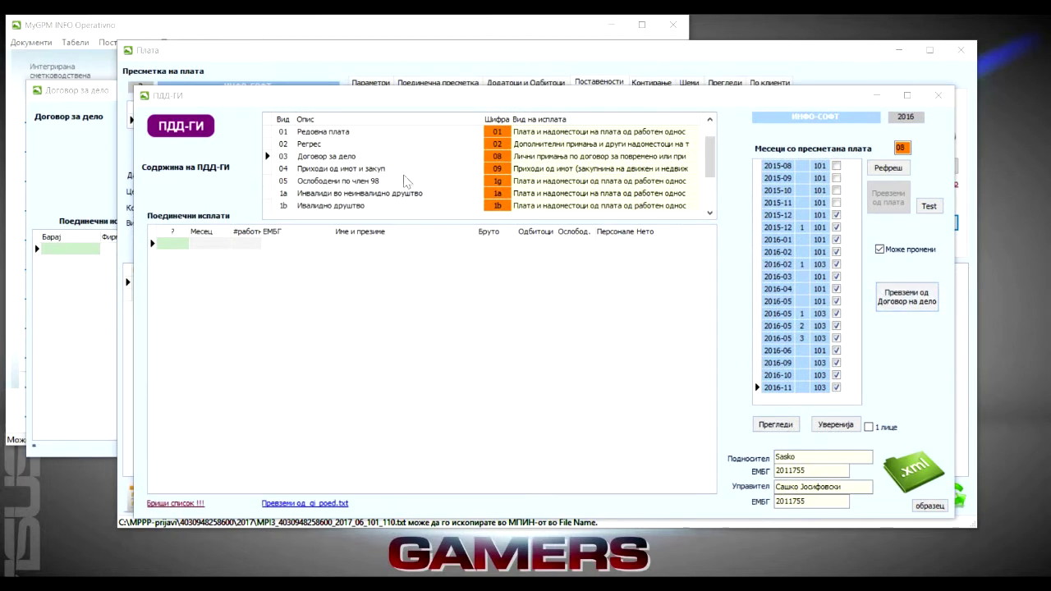
pyautogui.click(903, 300)
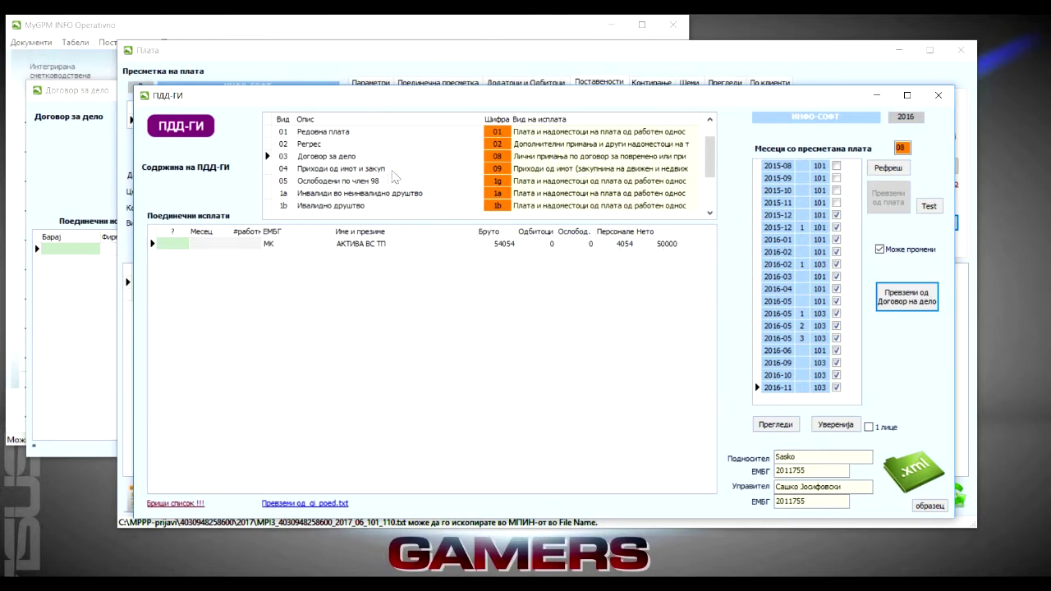
# Step: Compare the individual payments listed under income types 05, Ослободени по член 98, and 01, Редовна плата
pyautogui.click(340, 183)
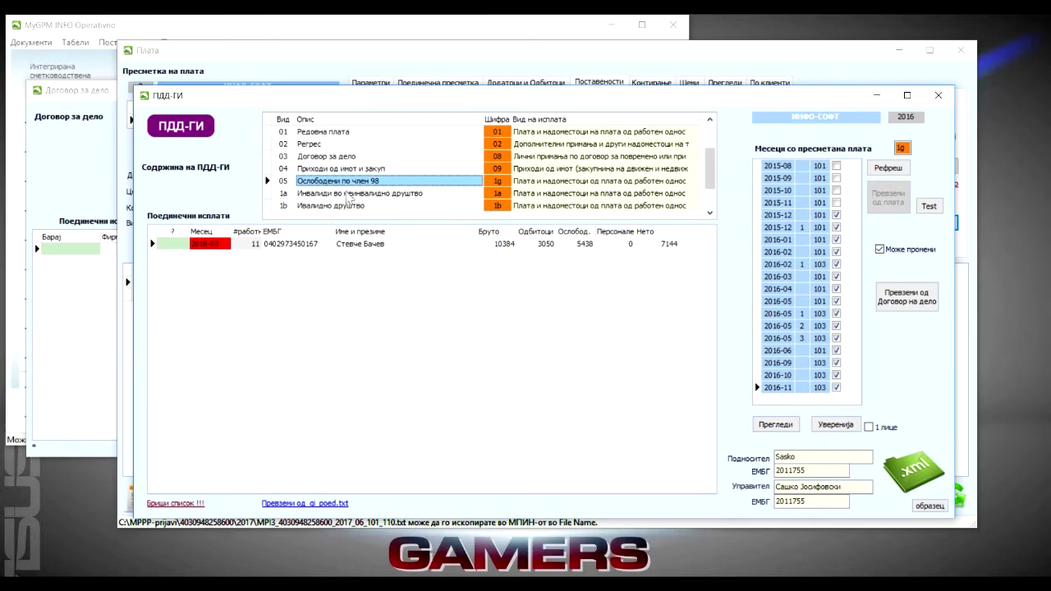
pyautogui.click(312, 136)
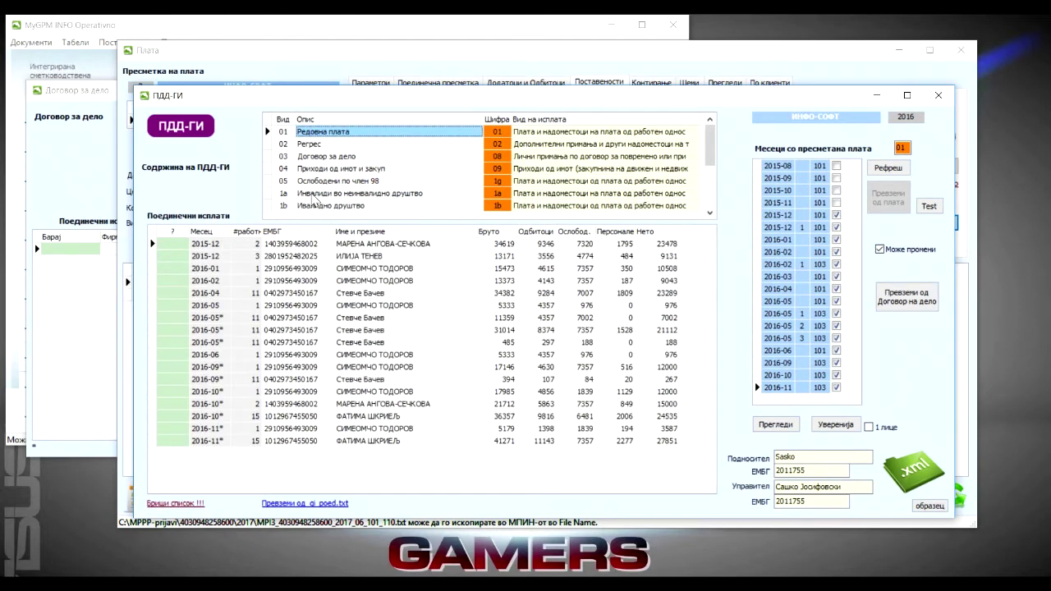
pyautogui.click(307, 181)
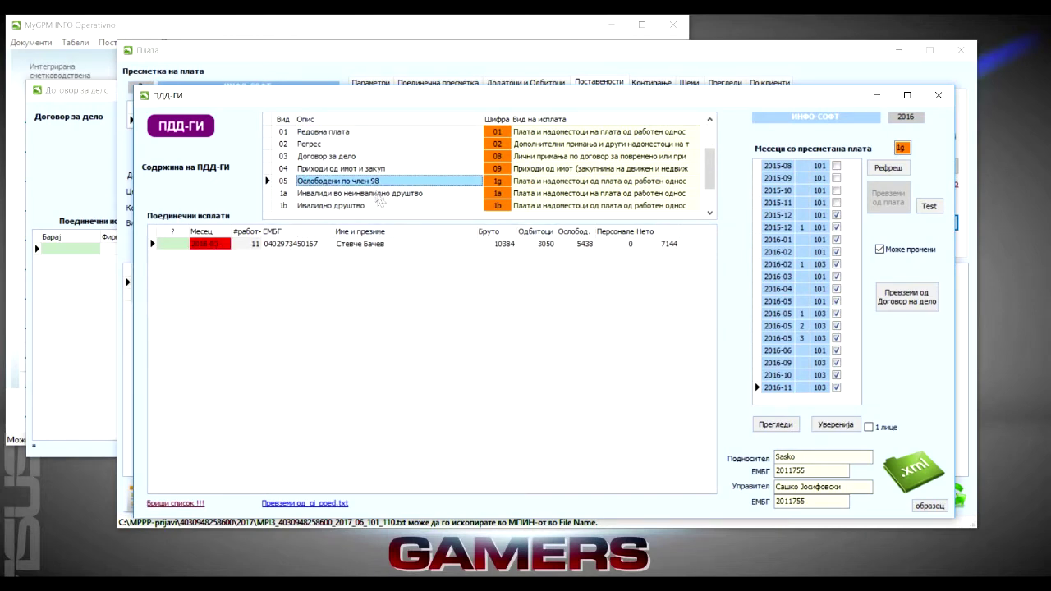
pyautogui.click(497, 182)
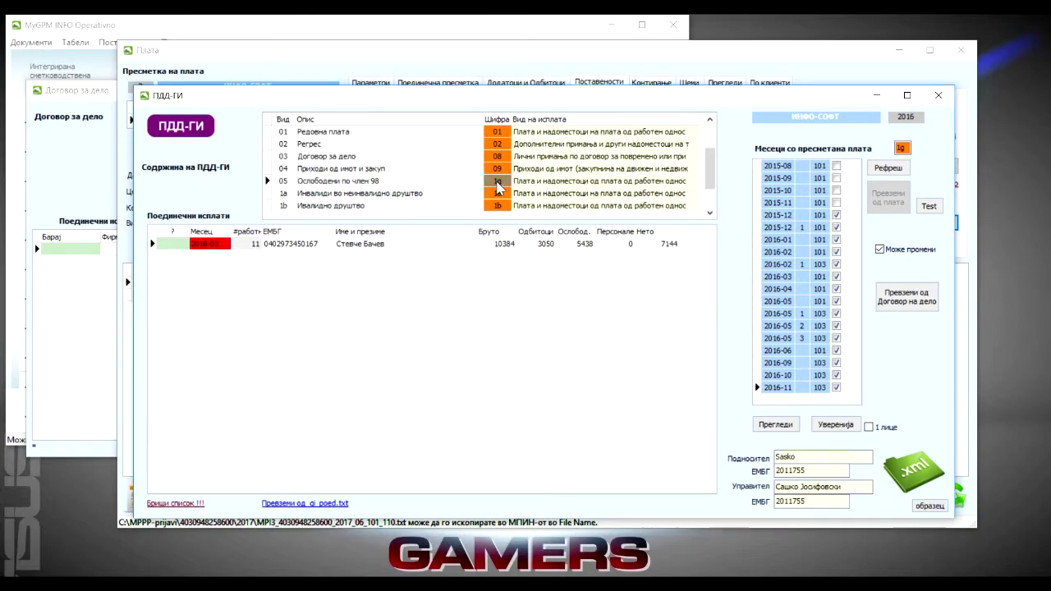
# Step: Select income type 02, Регрес, in the ПДД-ГИ form and switch the payroll calculation in Плата to month 10 of 2016
pyautogui.click(316, 143)
pyautogui.moveTo(226, 92); pyautogui.dragTo(412, 161)
pyautogui.moveTo(329, 51); pyautogui.dragTo(246, 42)
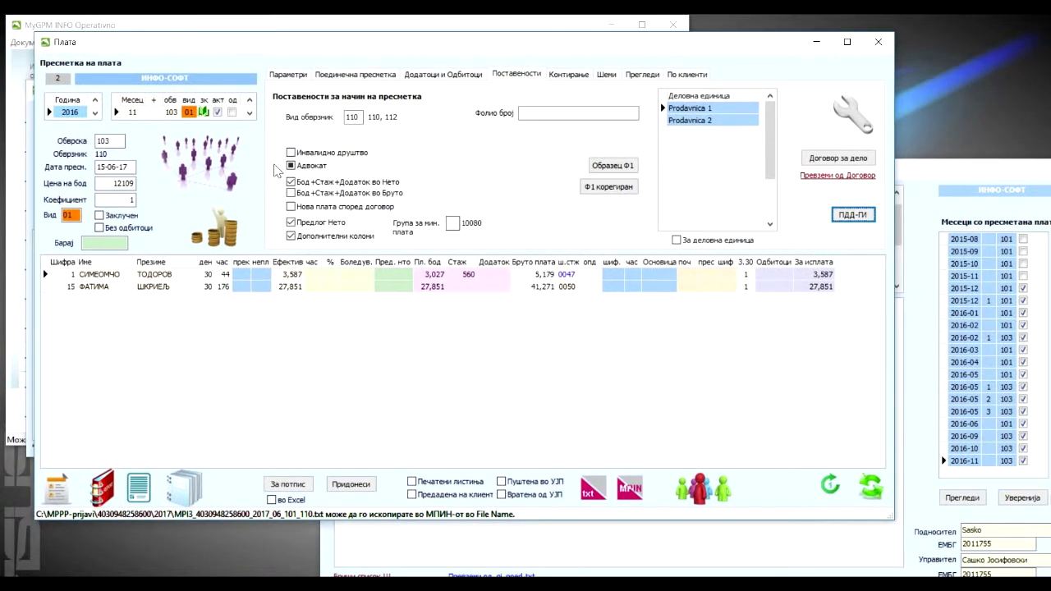
pyautogui.click(157, 99)
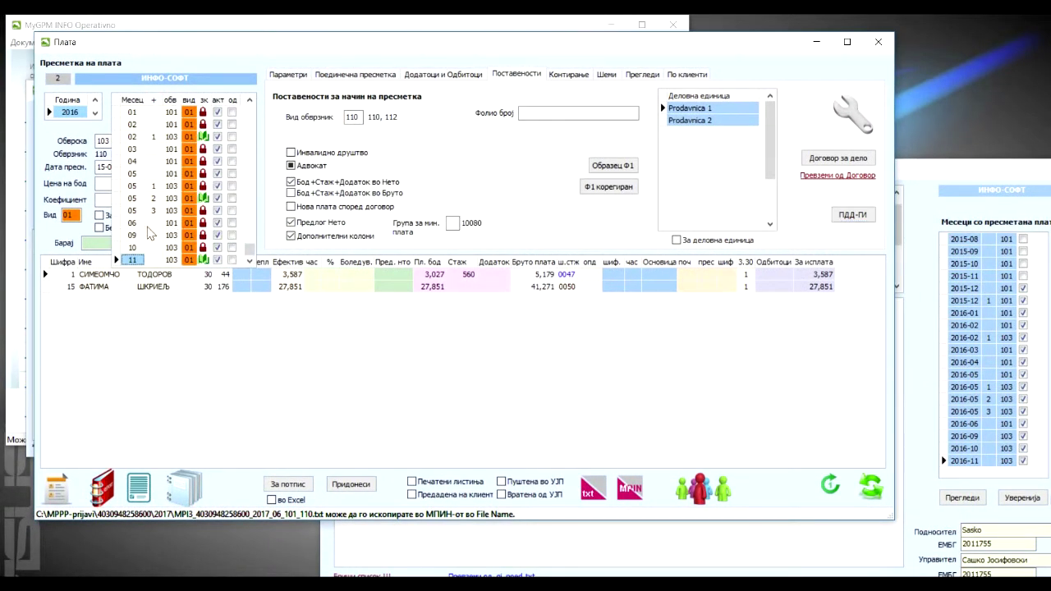
pyautogui.click(153, 239)
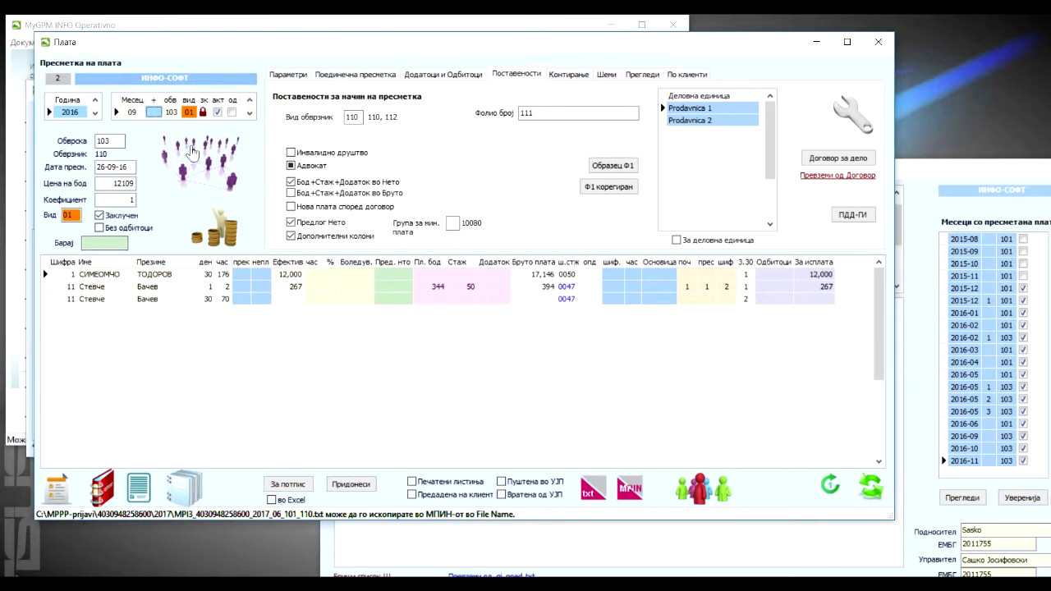
pyautogui.click(170, 101)
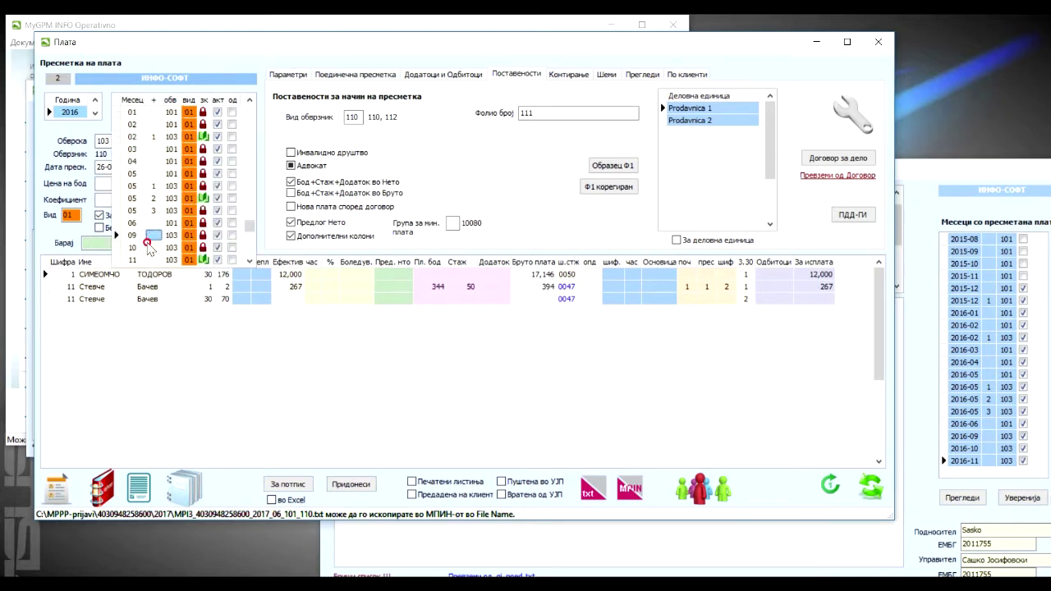
pyautogui.click(152, 251)
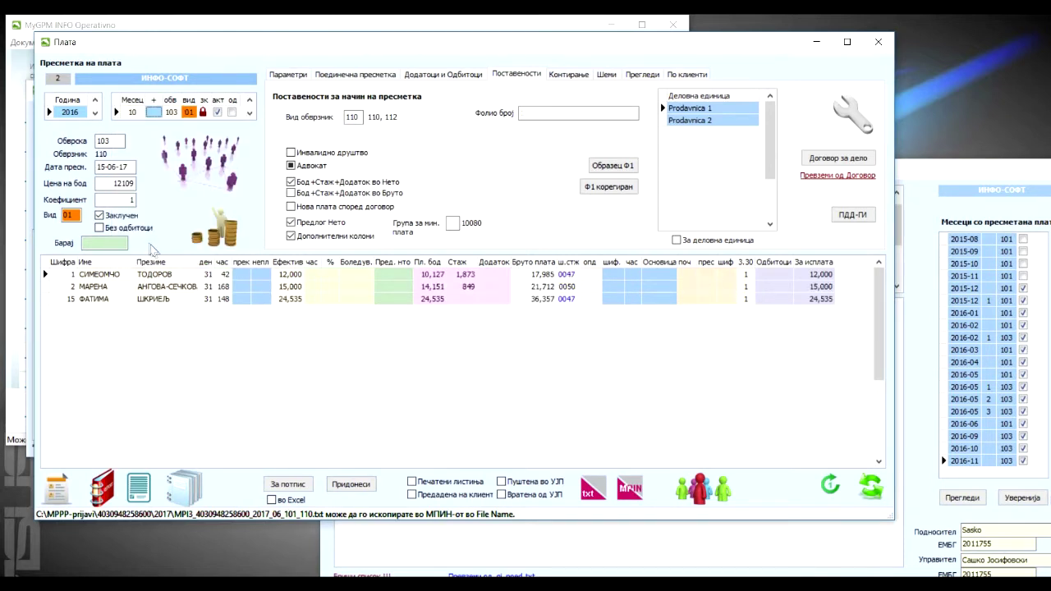
# Step: Return to the ПДД-ГИ form, set the Регрес amount to 8000 and take over the Регрес payments from payroll
pyautogui.click(918, 179)
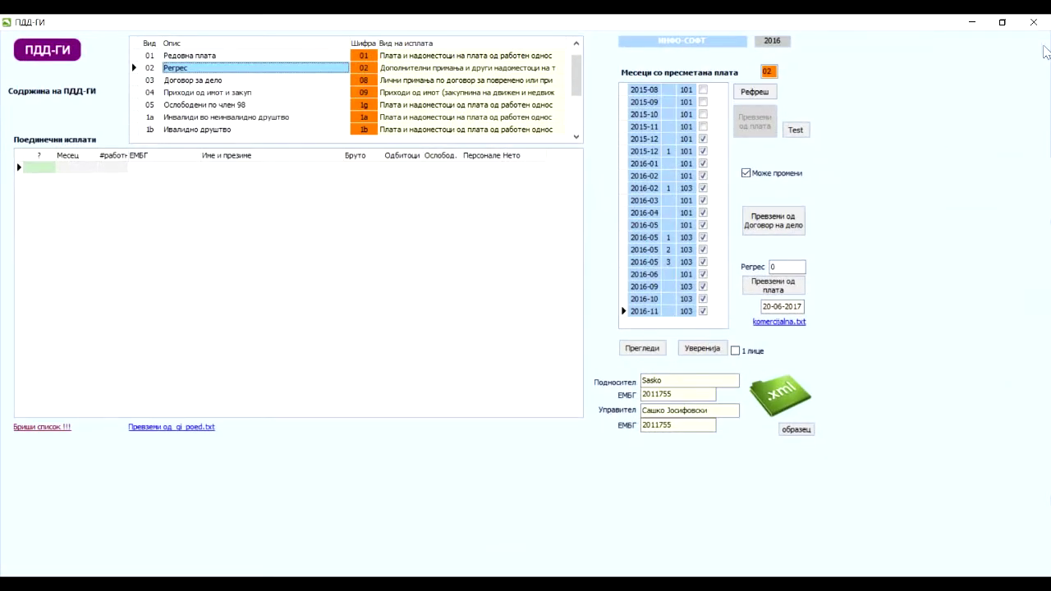
pyautogui.click(1002, 22)
pyautogui.moveTo(654, 167); pyautogui.dragTo(421, 88)
pyautogui.click(860, 328)
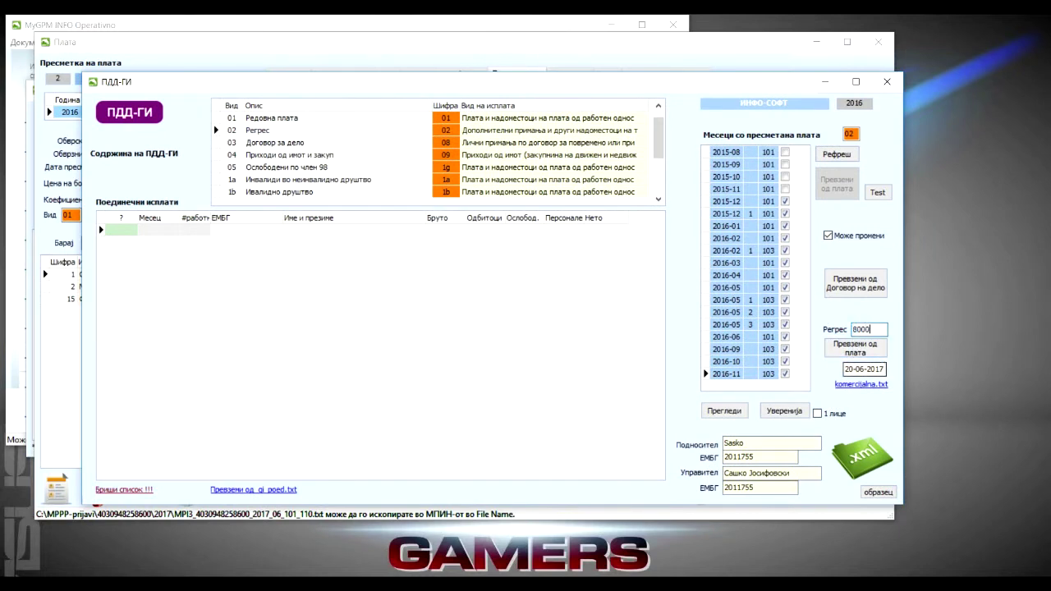
pyautogui.click(855, 348)
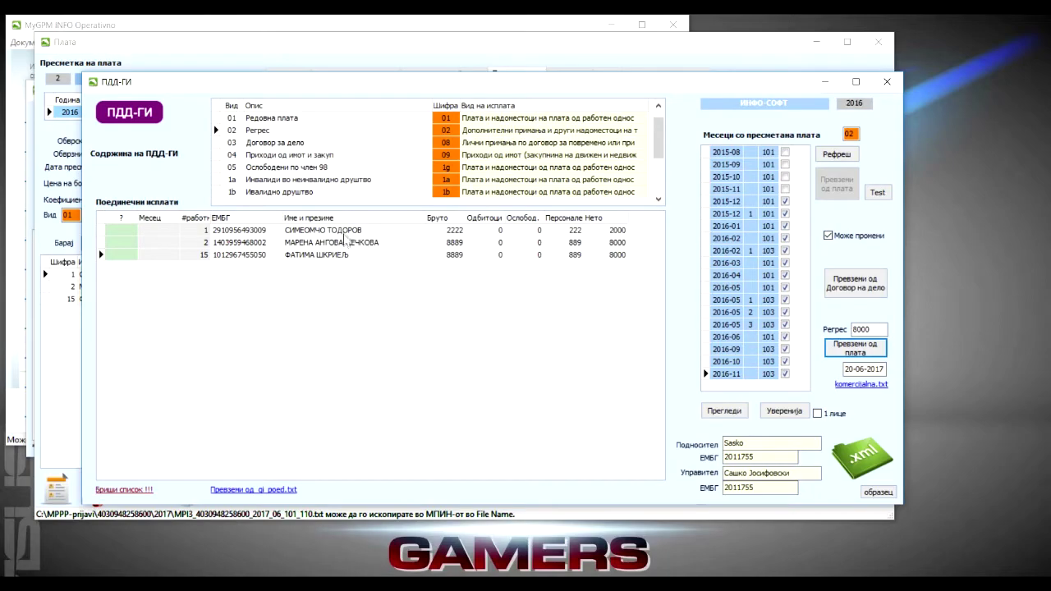
pyautogui.moveTo(263, 83); pyautogui.dragTo(285, 90)
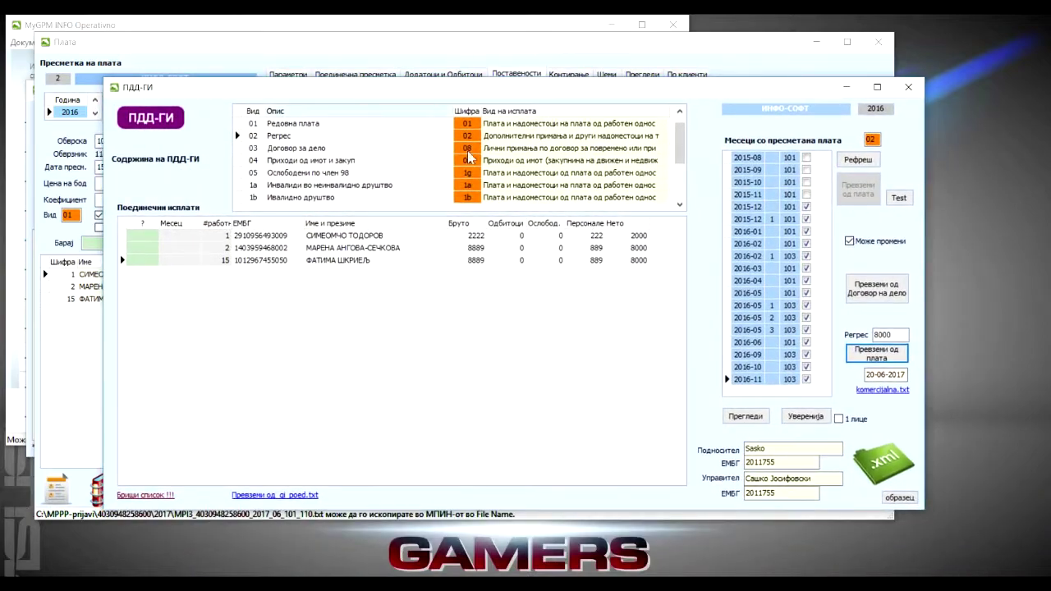
pyautogui.click(645, 237)
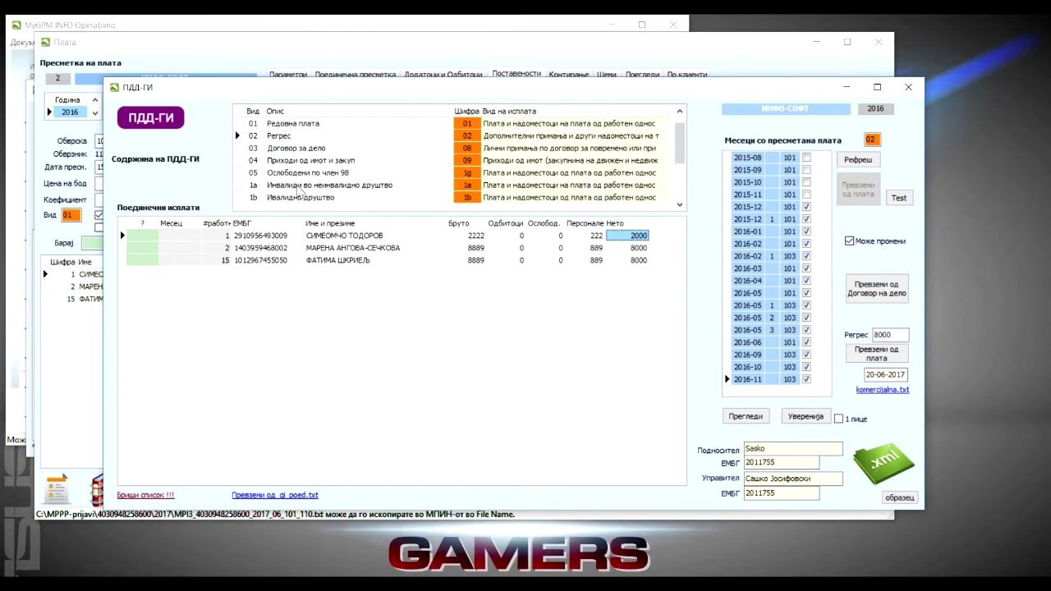
# Step: Add income type 555 with the description test and the payment kind Дивиденди и други приходи, code 11
pyautogui.moveTo(680, 148); pyautogui.dragTo(683, 184)
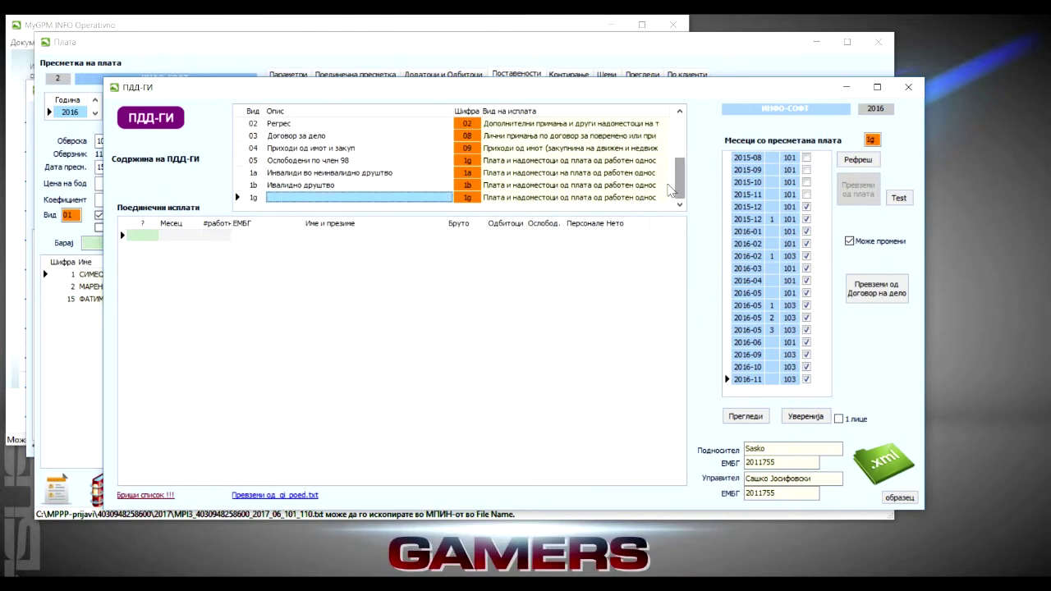
pyautogui.press('Left')
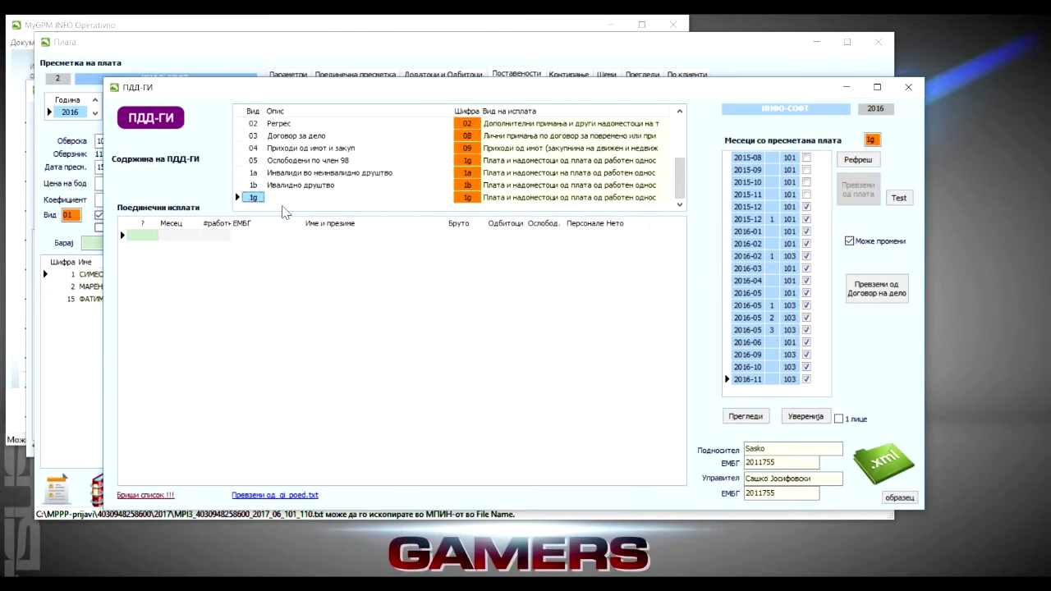
pyautogui.press('Down')
pyautogui.write('555')
pyautogui.press('Tab')
pyautogui.write('test')
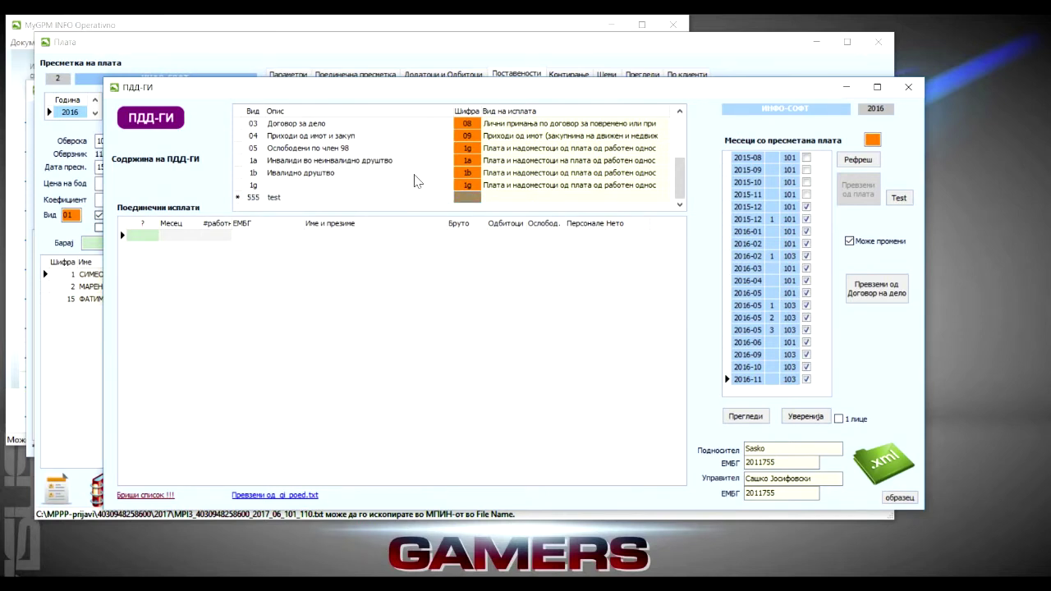
pyautogui.click(517, 198)
pyautogui.click(663, 199)
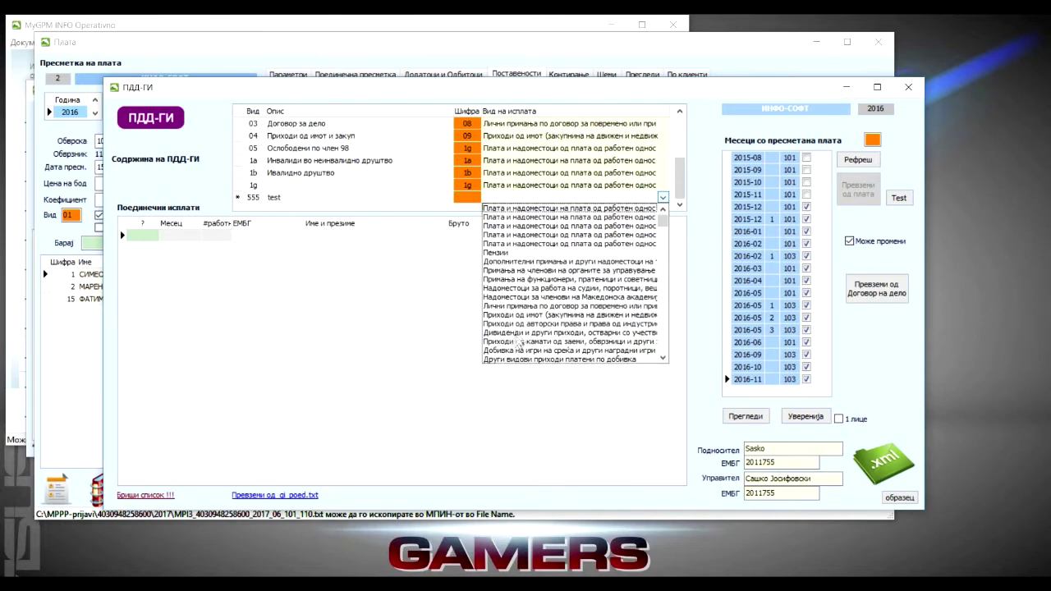
pyautogui.click(529, 333)
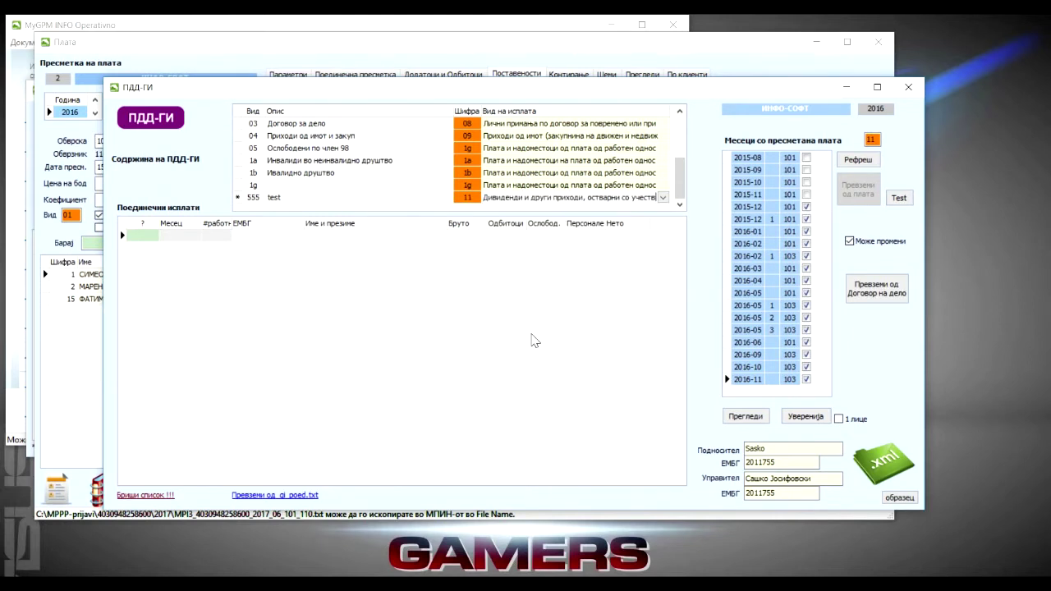
# Step: Add an individual payment for employee number 1 under income type 555
pyautogui.click(219, 237)
pyautogui.write('1')
pyautogui.press('Tab')
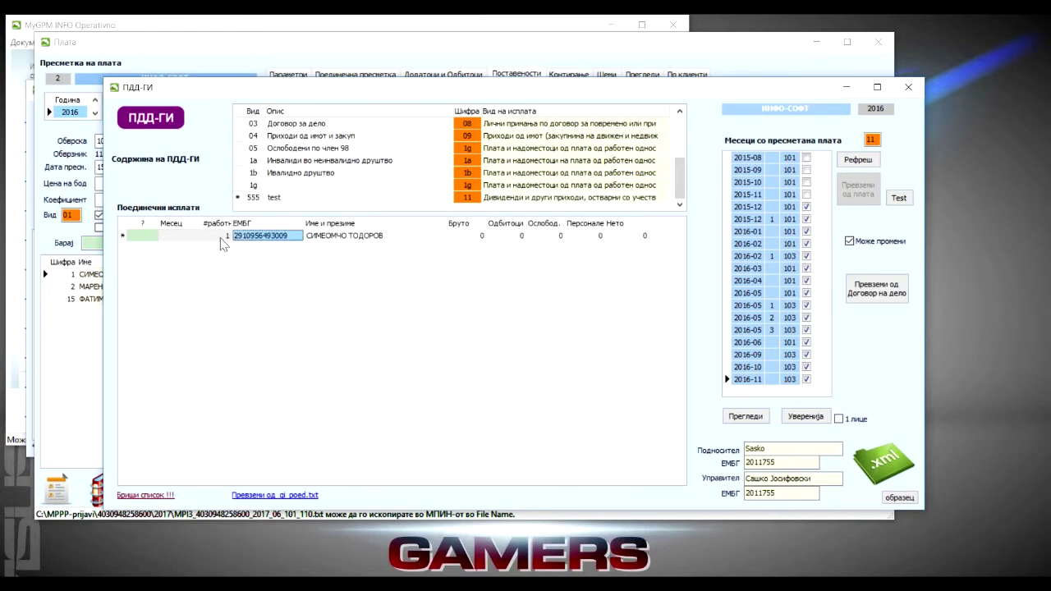
# Step: Set the new payment's Бруто to 100000, its Персонален tax to 10000 and its Нето to 90000, and save the row
pyautogui.click(472, 237)
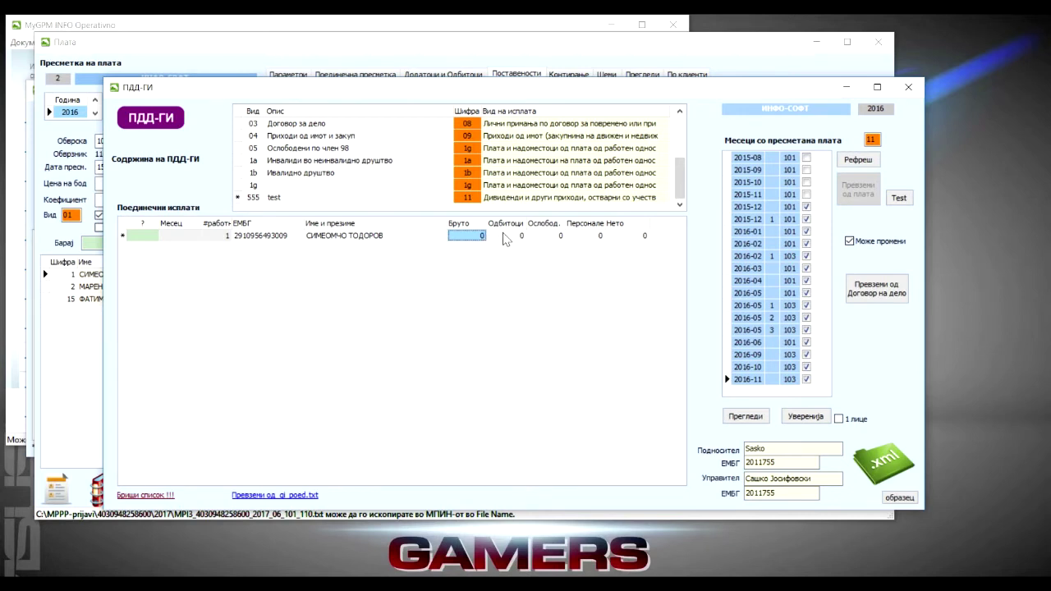
pyautogui.write('11')
pyautogui.press('Tab')
pyautogui.press('Tab')
pyautogui.press('Tab')
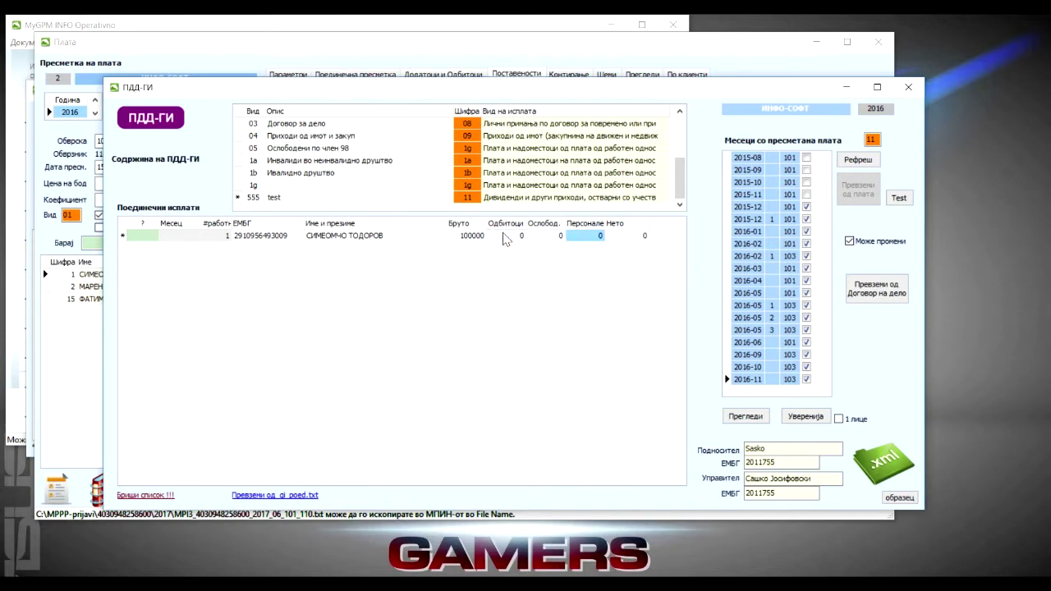
pyautogui.write('10000')
pyautogui.press('Tab')
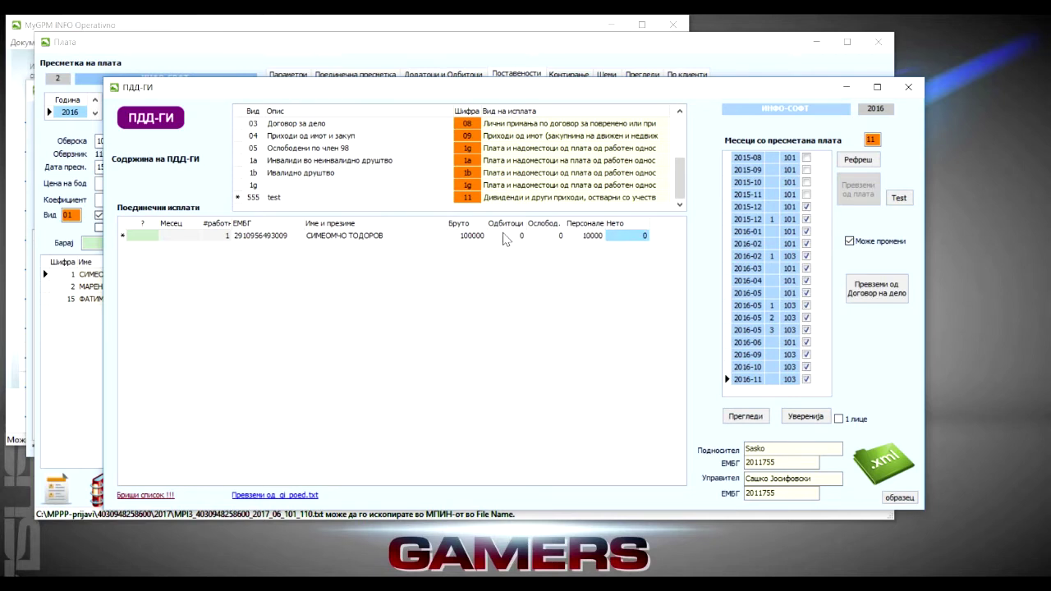
pyautogui.write('90000')
pyautogui.press('Tab')
pyautogui.press('Up')
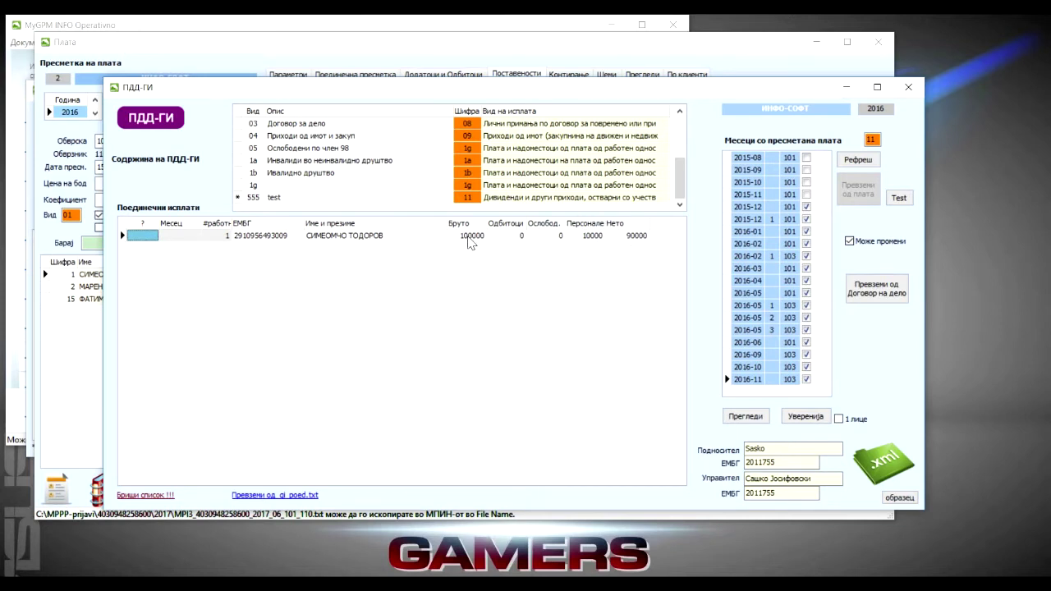
# Step: Change the payment's Нето to 9000 to test the amount check, and inspect the row's Месец cell
pyautogui.click(636, 237)
pyautogui.click(622, 236)
pyautogui.click(612, 236)
pyautogui.press('Return')
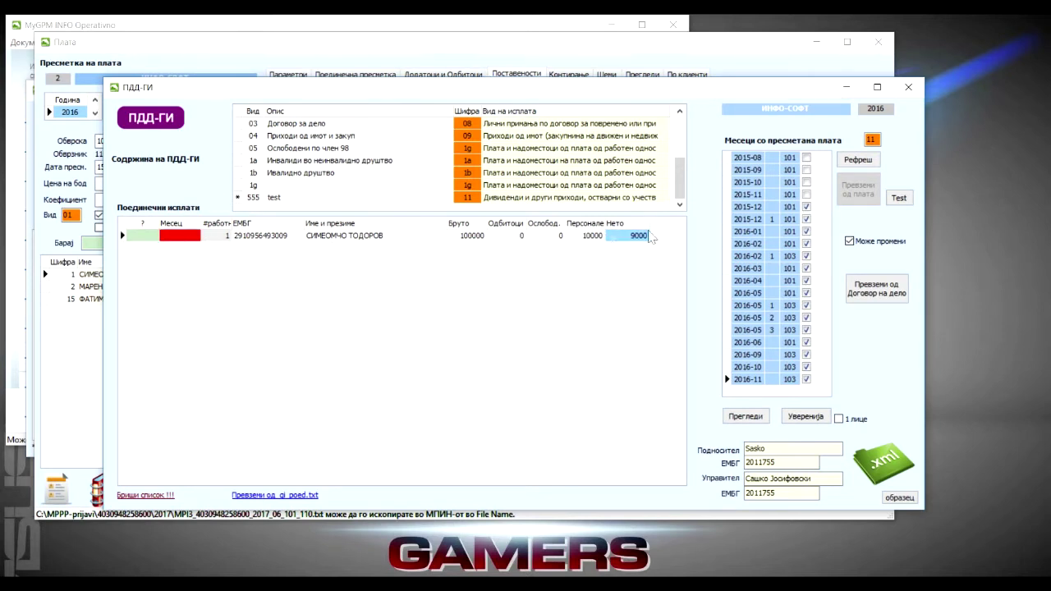
pyautogui.click(261, 237)
pyautogui.click(179, 233)
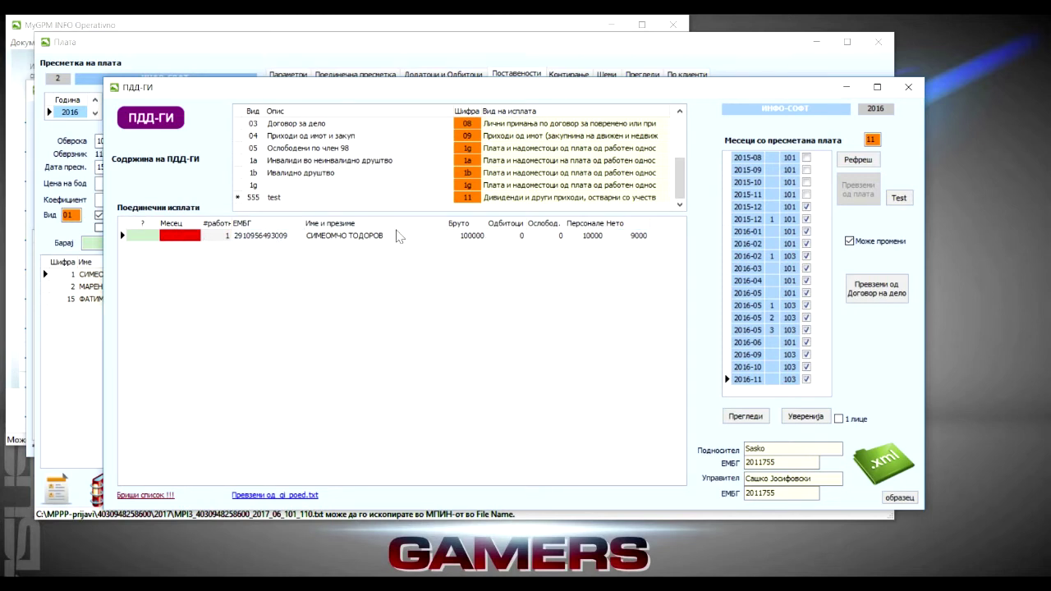
# Step: Review the payment's Бруто and Персонален amounts and set its Нето back to 90000
pyautogui.click(468, 237)
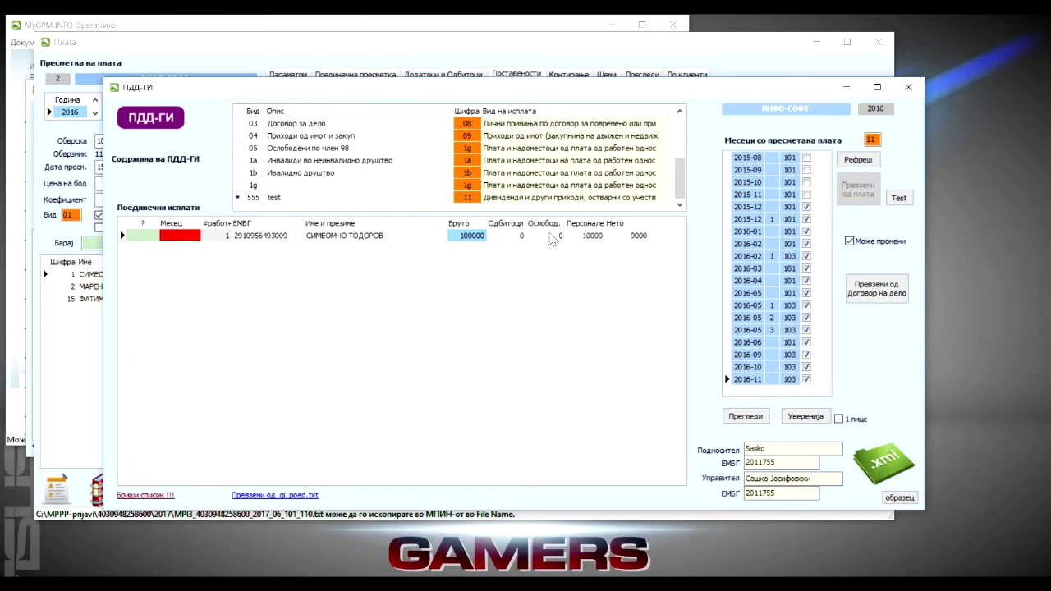
pyautogui.click(588, 238)
pyautogui.click(629, 236)
pyautogui.click(639, 235)
pyautogui.moveTo(619, 237); pyautogui.dragTo(639, 238)
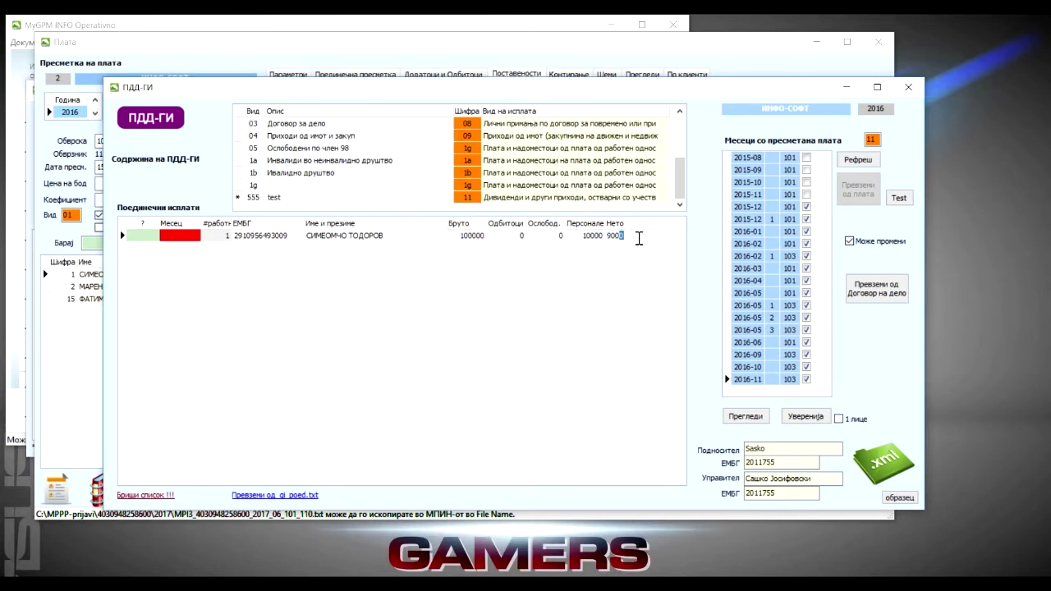
pyautogui.press('Return')
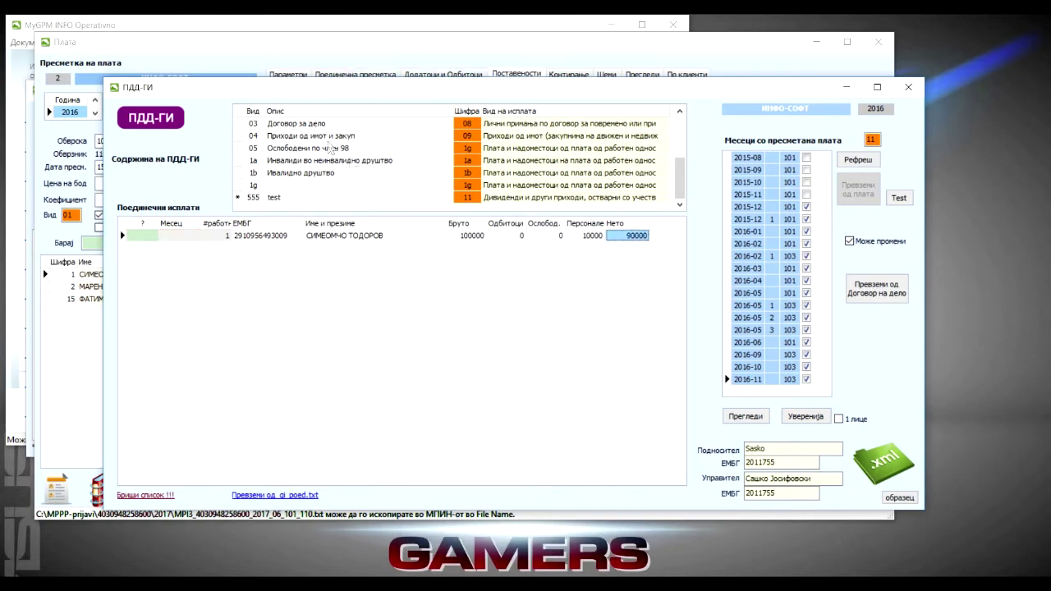
# Step: Select income type 01, Редовна плата, and try Одбитоци 9345 on the first 2015-12 payment, for employee 2
pyautogui.click(324, 125)
pyautogui.moveTo(680, 141); pyautogui.dragTo(680, 123)
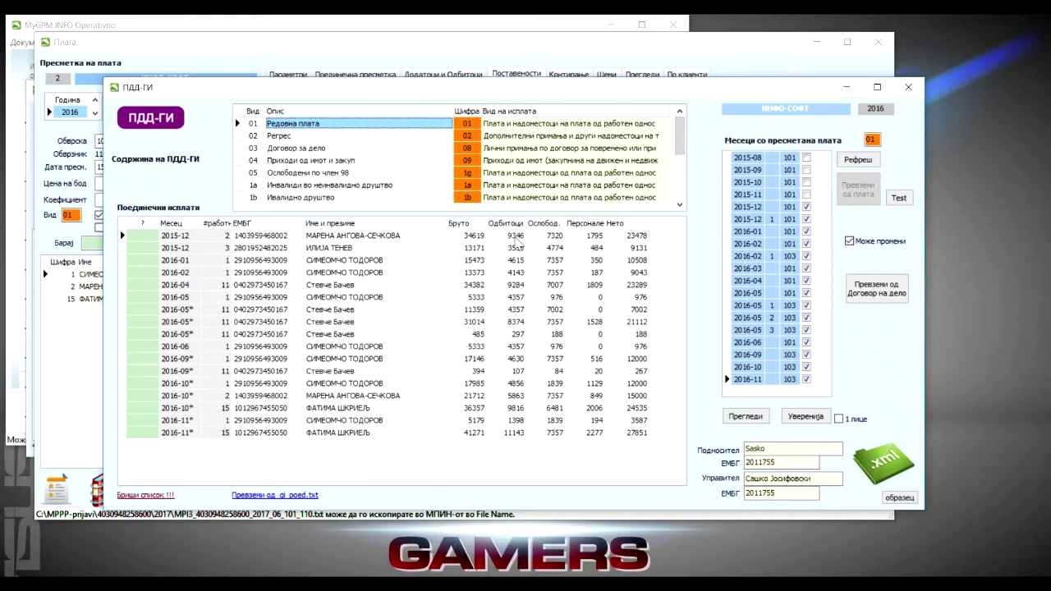
pyautogui.click(515, 236)
pyautogui.click(515, 237)
pyautogui.moveTo(501, 236); pyautogui.dragTo(522, 235)
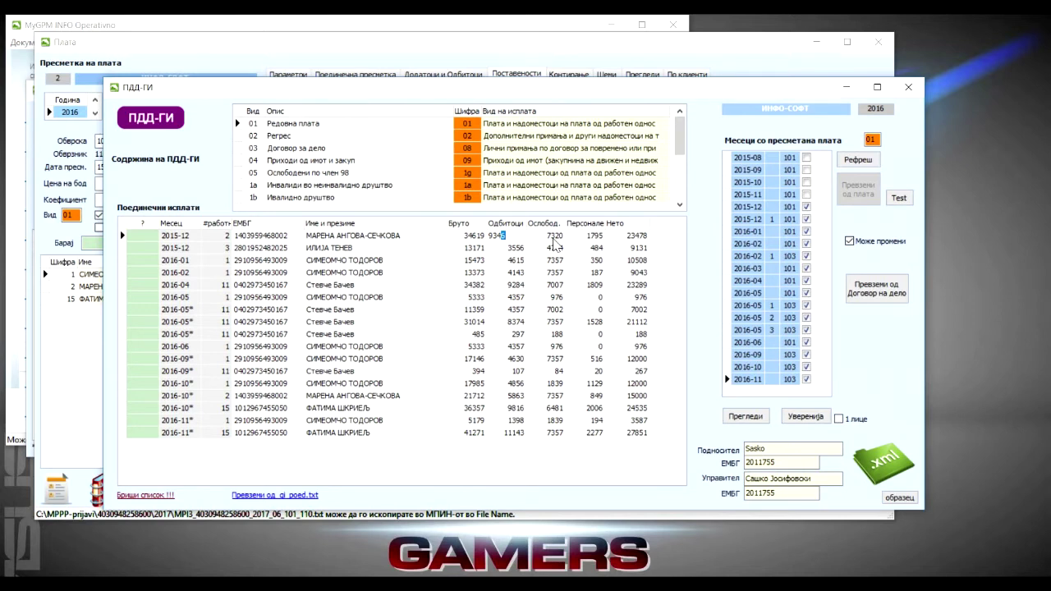
pyautogui.press('Return')
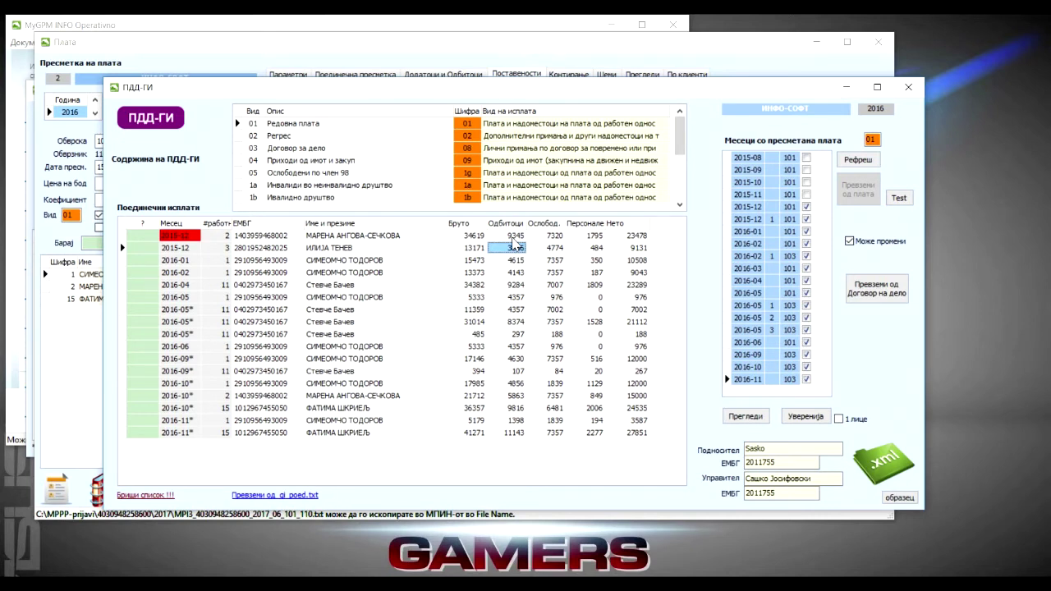
pyautogui.click(181, 240)
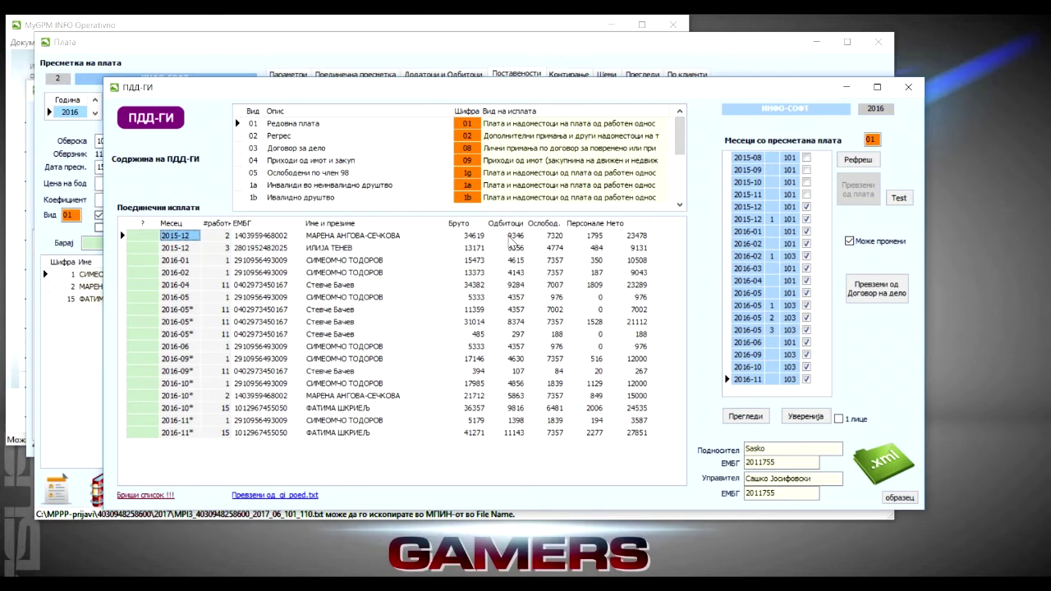
# Step: Set the Одбитоци of employee 2's 2015-12 payment to 93461
pyautogui.click(510, 237)
pyautogui.click(513, 236)
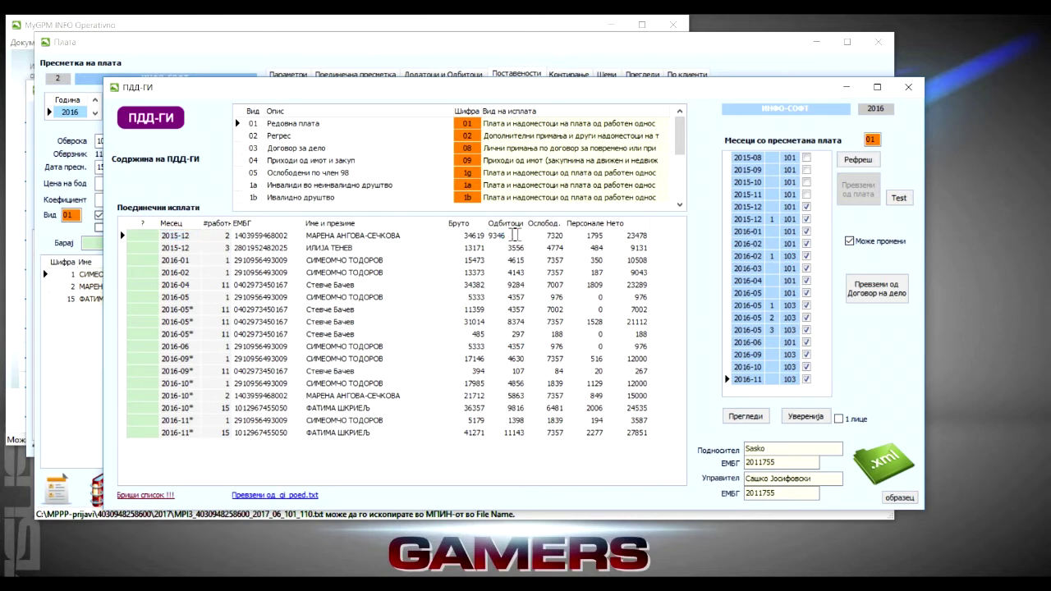
pyautogui.write('1')
pyautogui.press('Return')
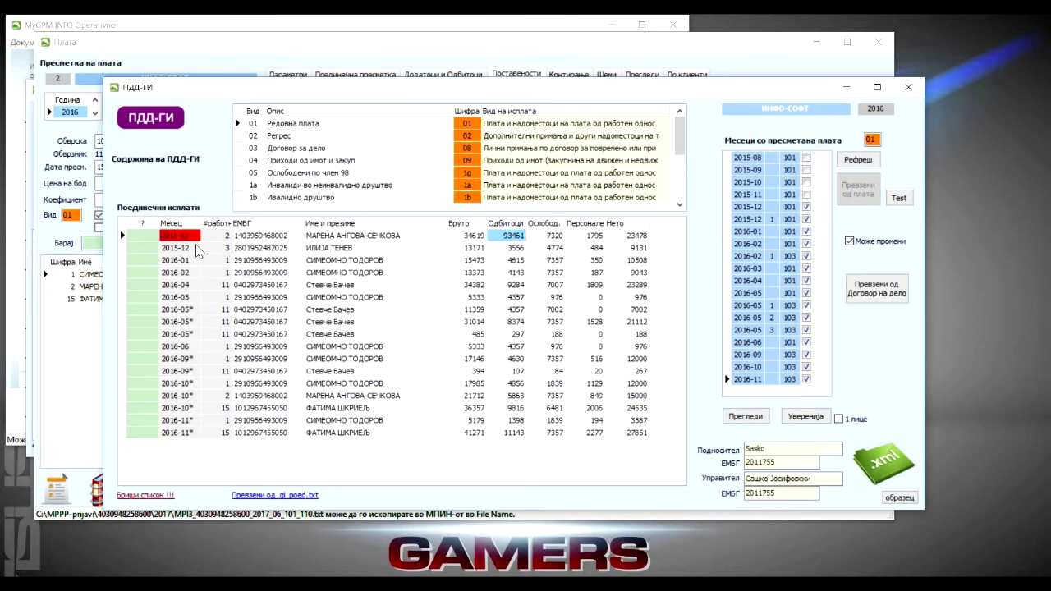
# Step: Set the Одбитоци of employee 2's first 2015-12 payment to 9346
pyautogui.click(179, 240)
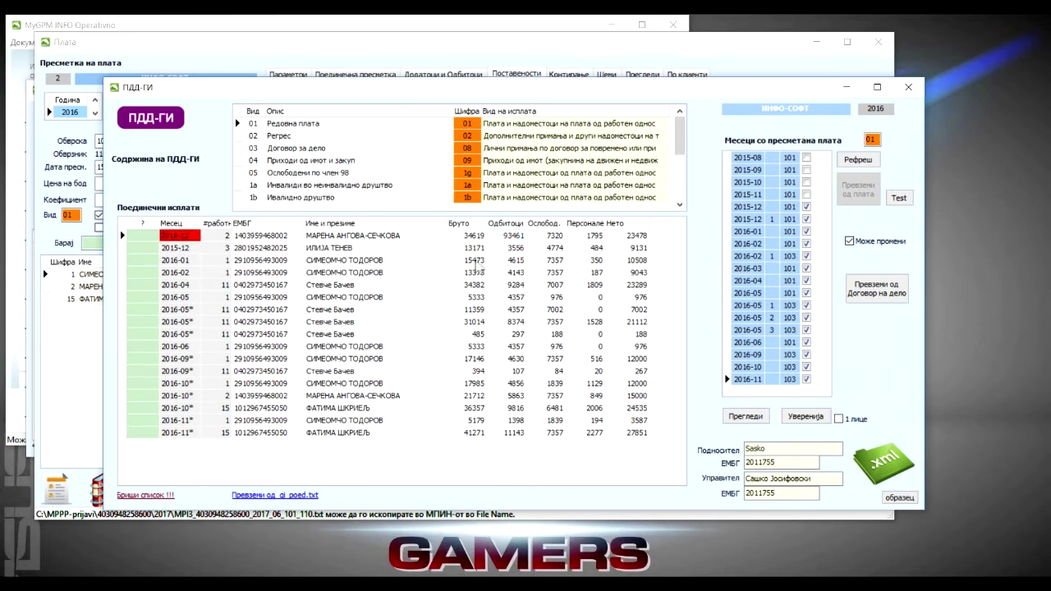
pyautogui.click(503, 238)
pyautogui.click(503, 237)
pyautogui.moveTo(504, 237); pyautogui.dragTo(525, 235)
pyautogui.click(519, 260)
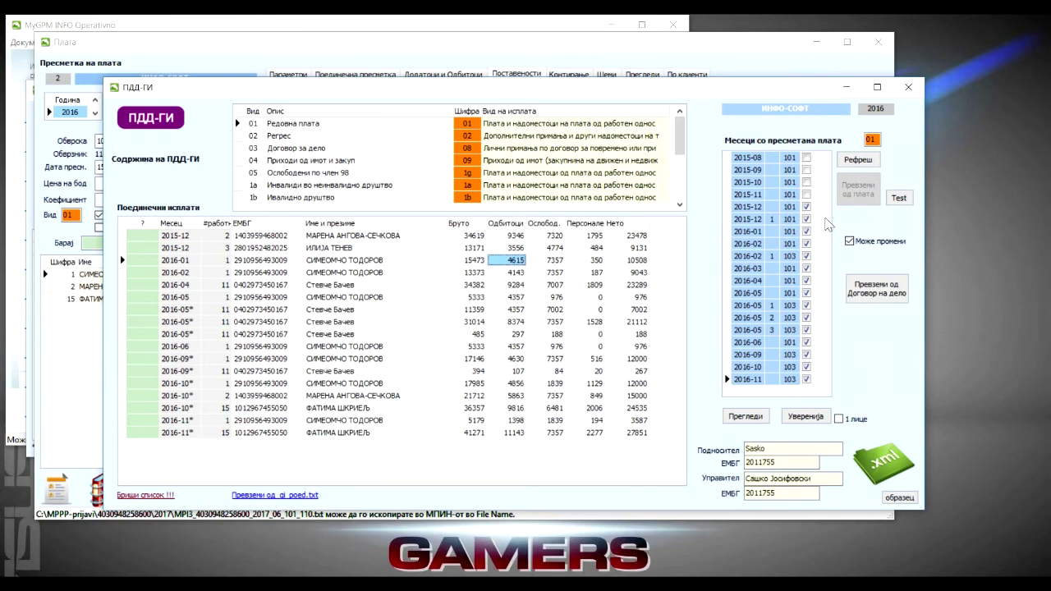
# Step: Preview the Преглед report of all 2016 payments, review the totals per income code, and close it
pyautogui.click(745, 417)
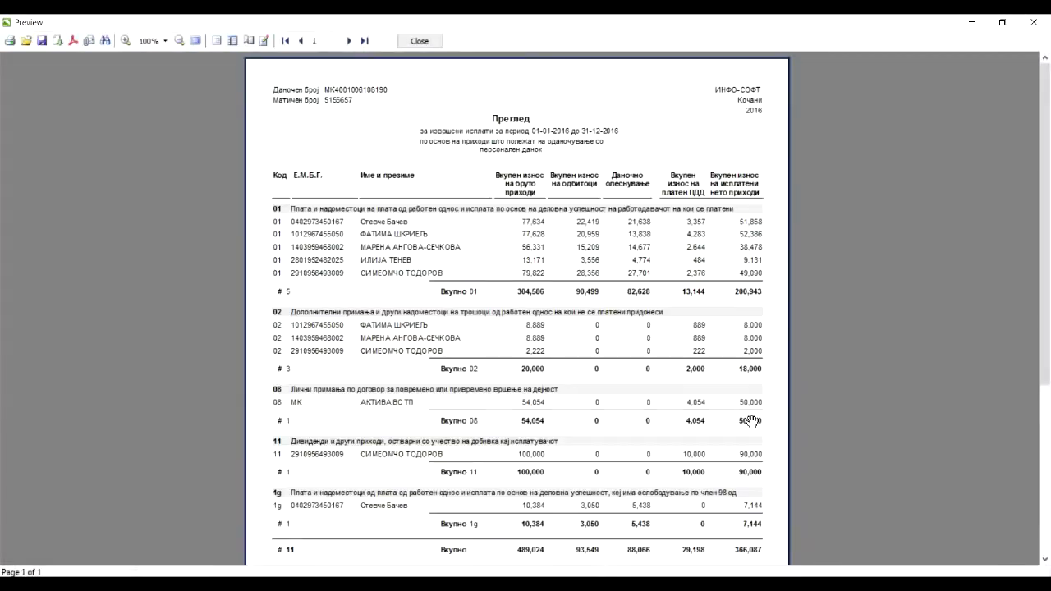
pyautogui.scroll(-2, 630, 292)
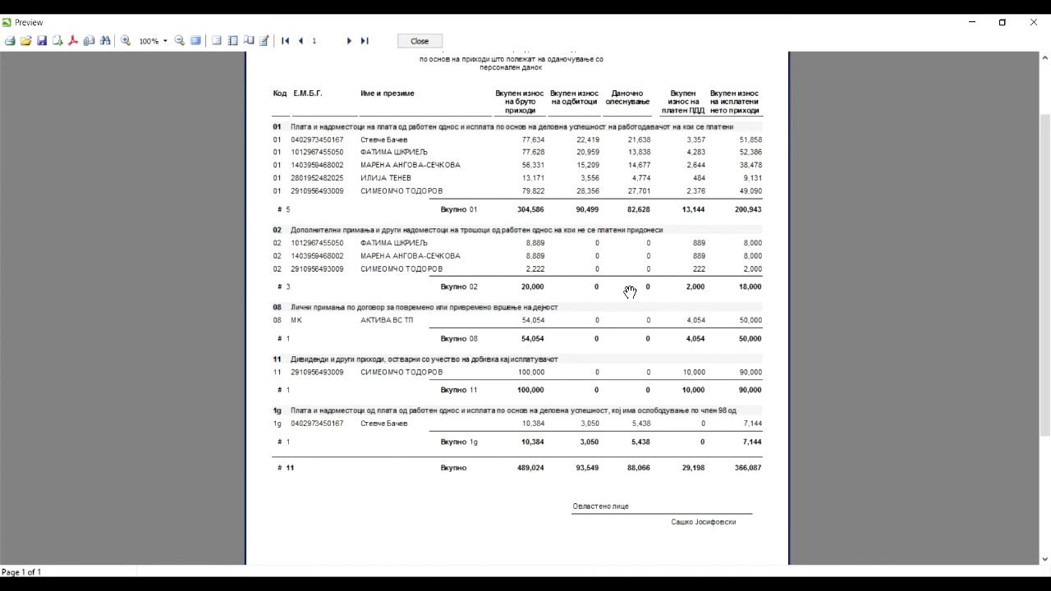
pyautogui.scroll(1, 630, 291)
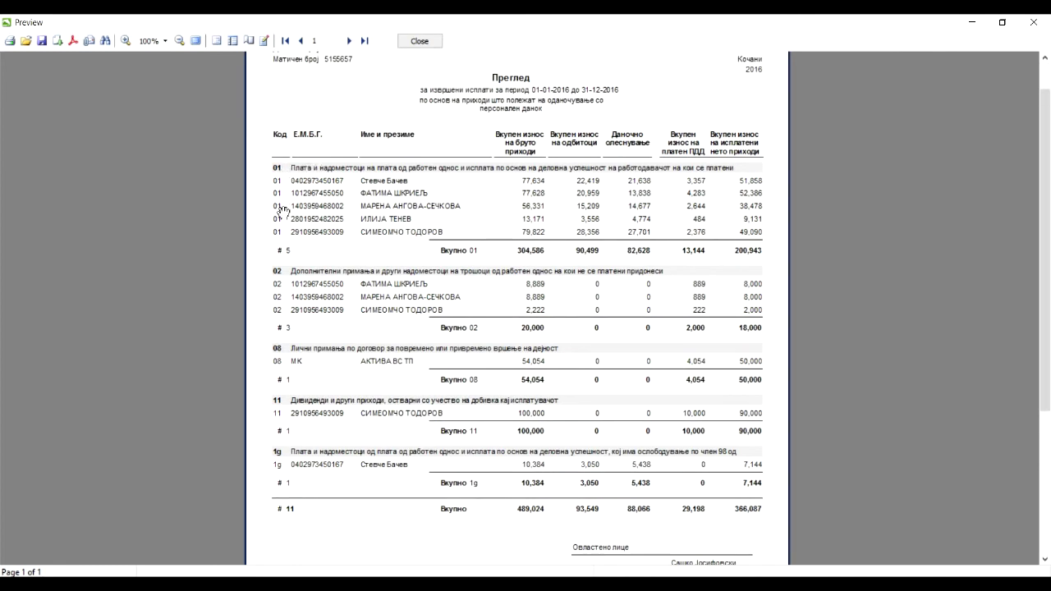
pyautogui.click(419, 40)
# Step: Preview the Уверенија income certificates for all persons, look through the pages, and close the preview
pyautogui.click(798, 420)
pyautogui.scroll(-5, 712, 312)
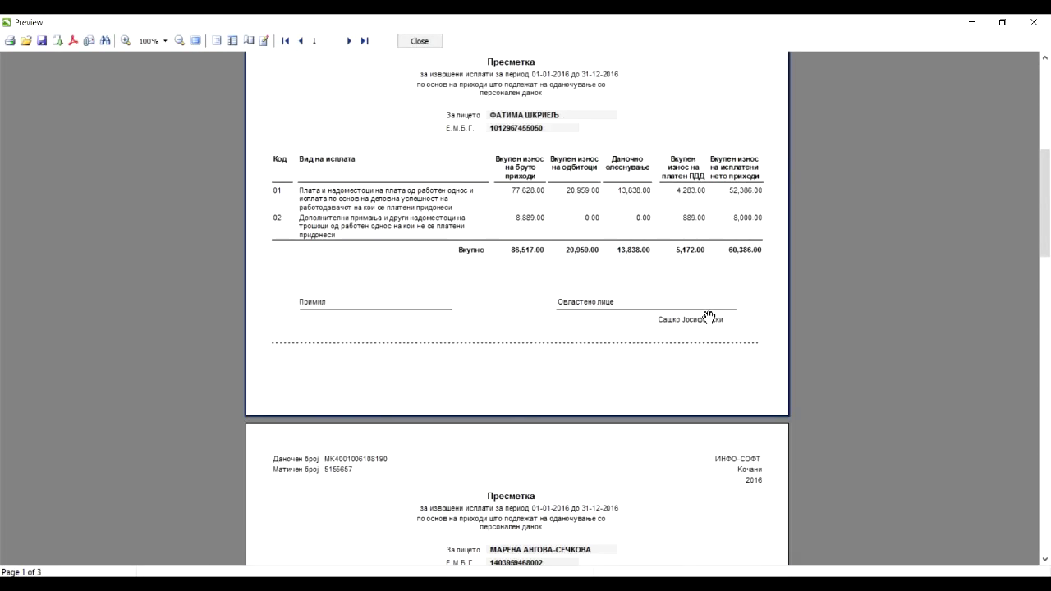
pyautogui.click(419, 40)
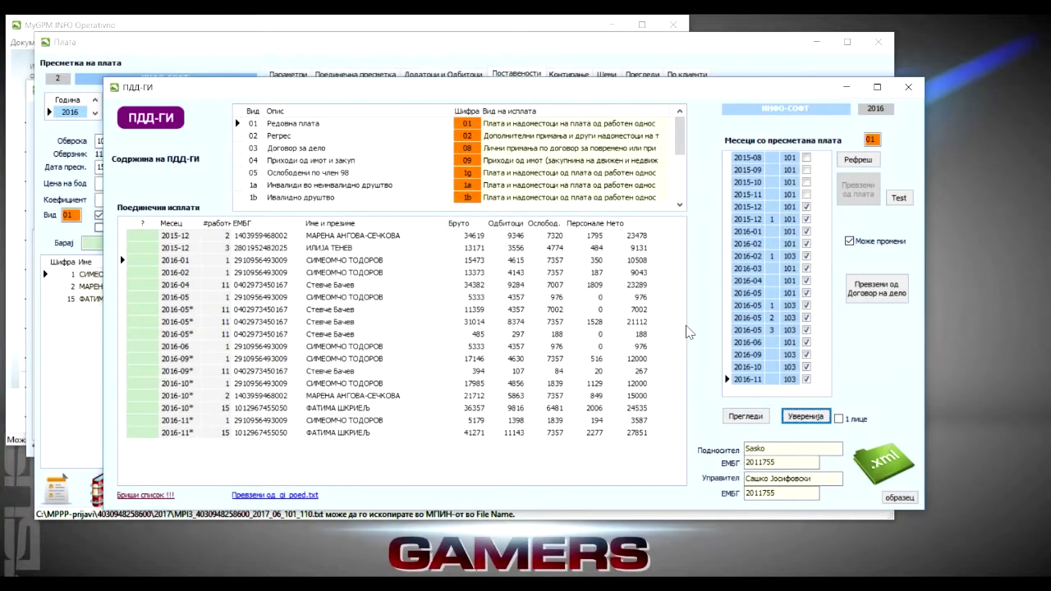
# Step: Preview the income certificate for only employee 1 using the 1 лице option, close it, and turn the option off again
pyautogui.click(848, 419)
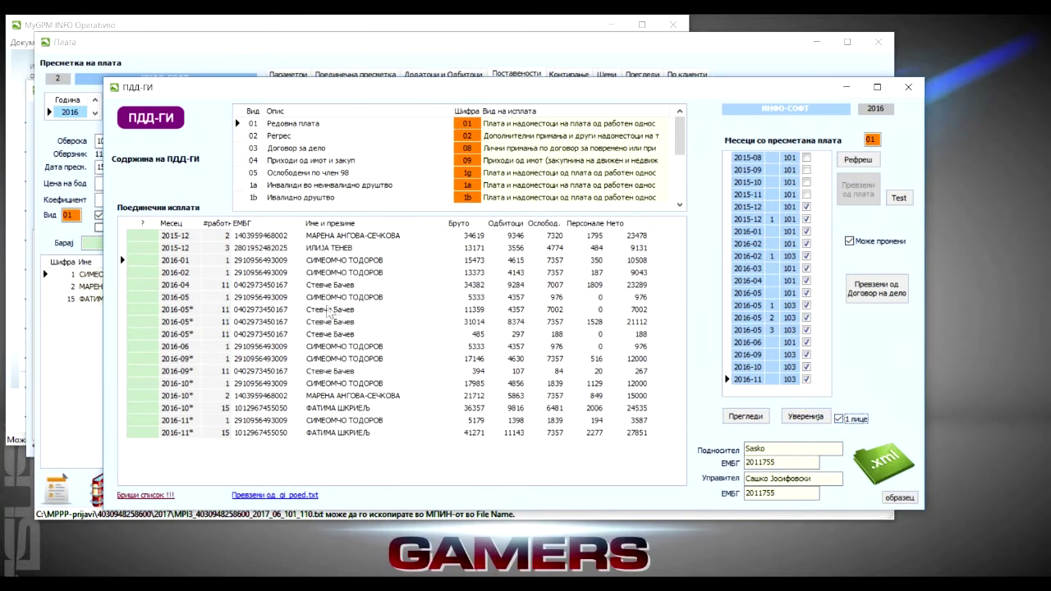
pyautogui.click(344, 298)
pyautogui.click(806, 416)
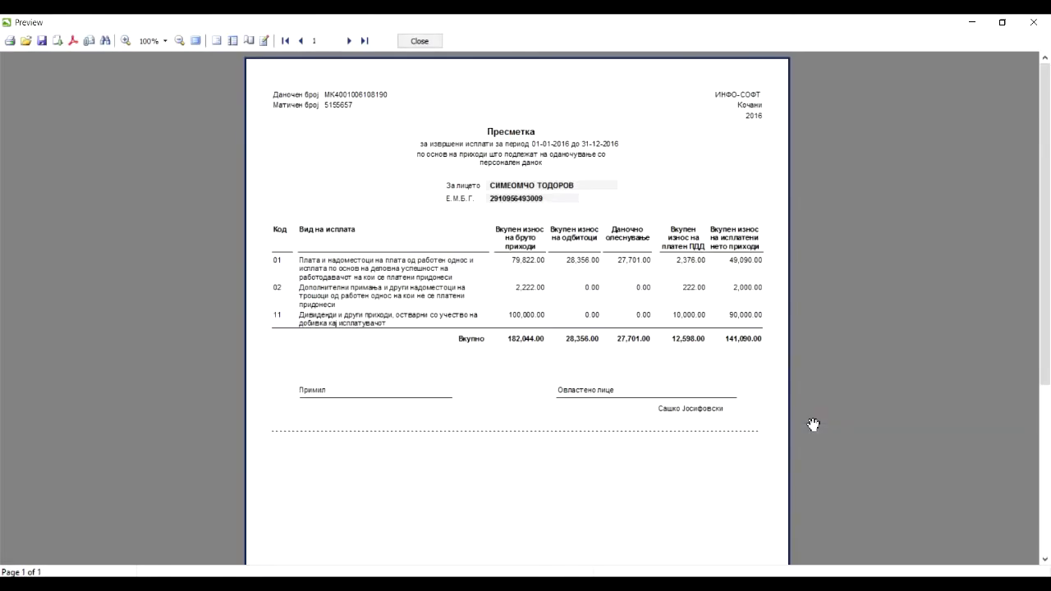
pyautogui.click(419, 40)
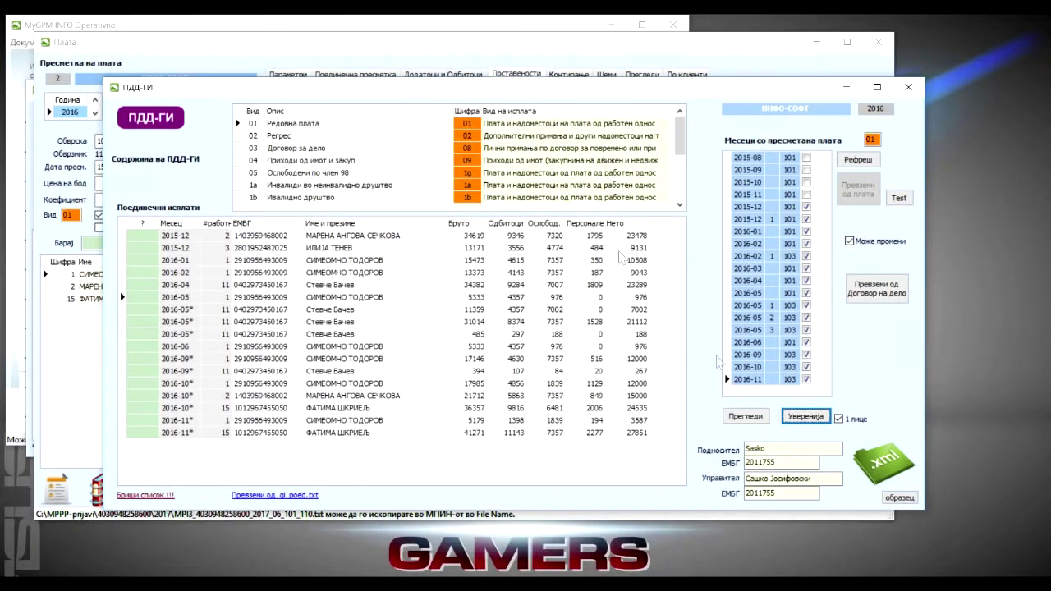
pyautogui.click(839, 419)
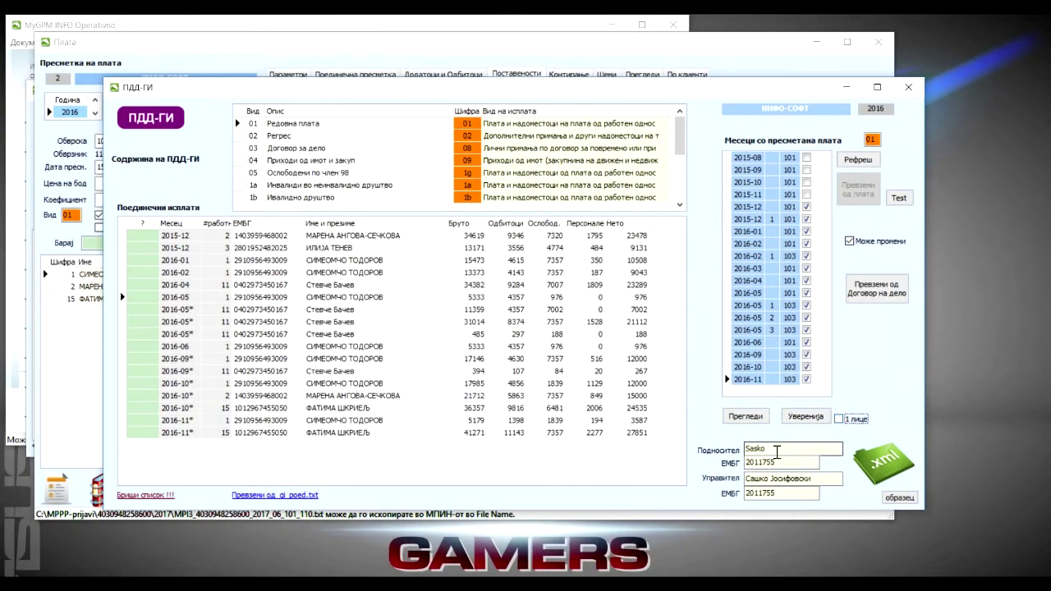
# Step: Go through the Подносител name and ЕМБГ fields, and export the ПДД-ГИ report to XML
pyautogui.doubleClick(750, 448)
pyautogui.press('Tab')
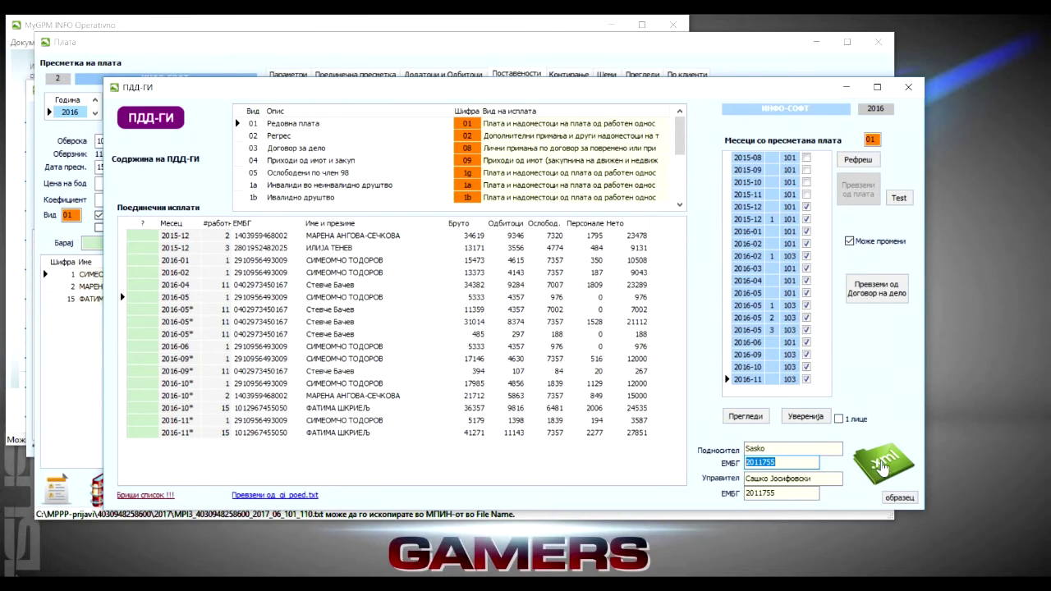
pyautogui.click(880, 465)
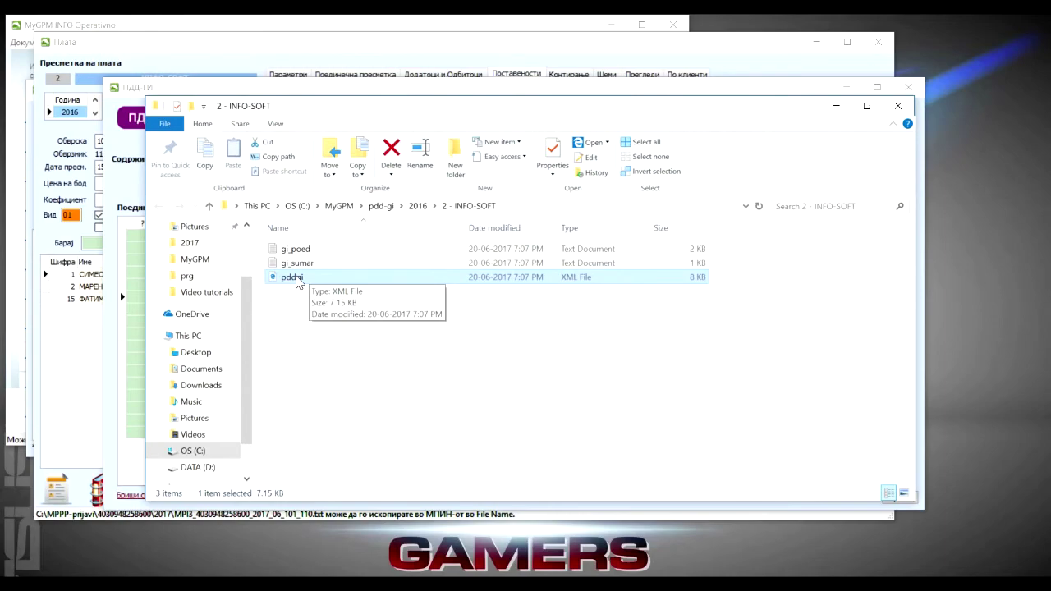
# Step: Open the exported pddgi XML file, examine its contents, and close it
pyautogui.doubleClick(297, 280)
pyautogui.scroll(-5, 345, 271)
pyautogui.scroll(-15, 356, 267)
pyautogui.scroll(8, 355, 267)
pyautogui.scroll(1, 711, 195)
pyautogui.click(1034, 26)
pyautogui.click(454, 338)
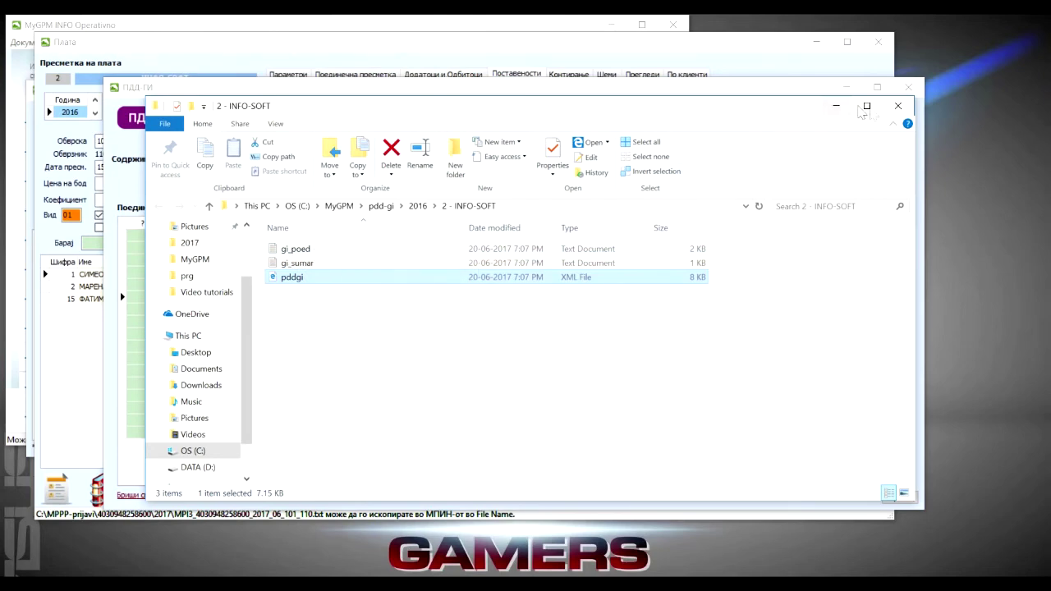
# Step: Review the gi_poed and gi_sumar text files in the export folder beside the ПДД-ГИ form, and close the folder
pyautogui.moveTo(530, 120); pyautogui.dragTo(693, 154)
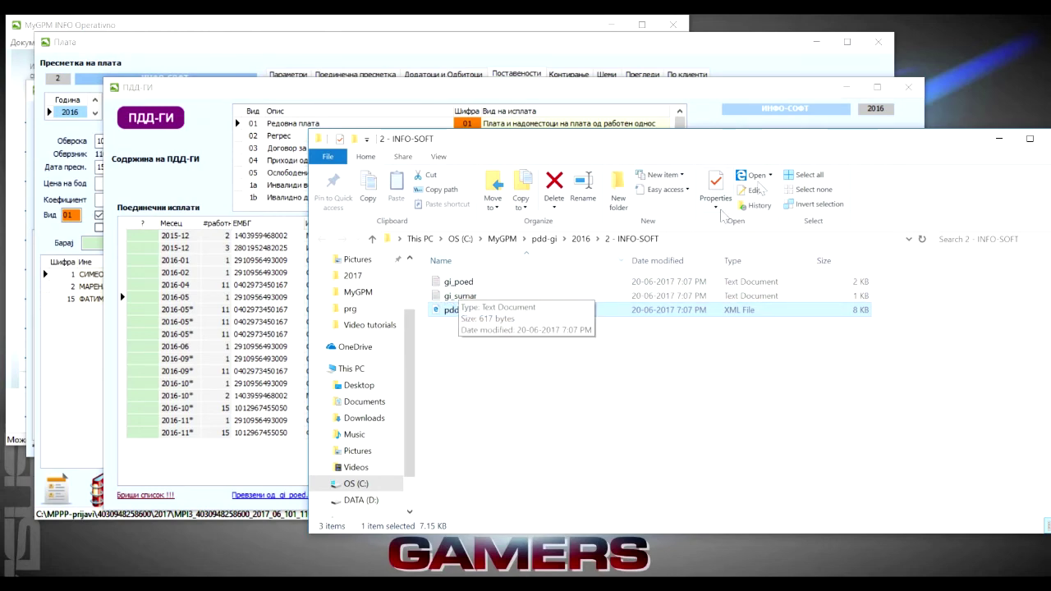
pyautogui.moveTo(723, 139); pyautogui.dragTo(570, 122)
pyautogui.click(909, 123)
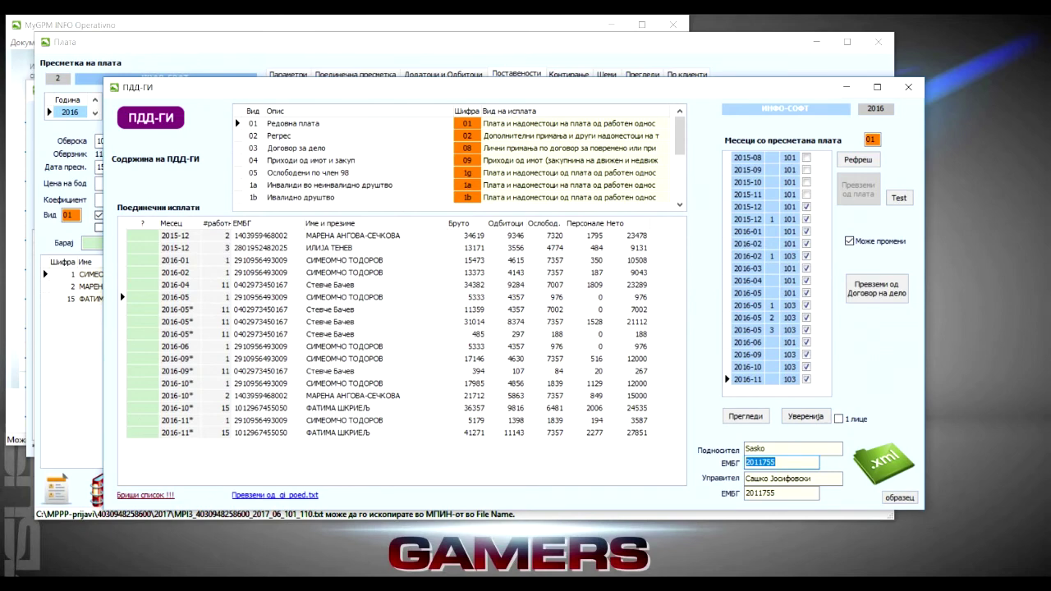
# Step: Open the folder C:\MyGPM\import\plata in File Explorer, and return to the ПДД-ГИ form's option for importing from gi_poed.txt
pyautogui.press('super+e')
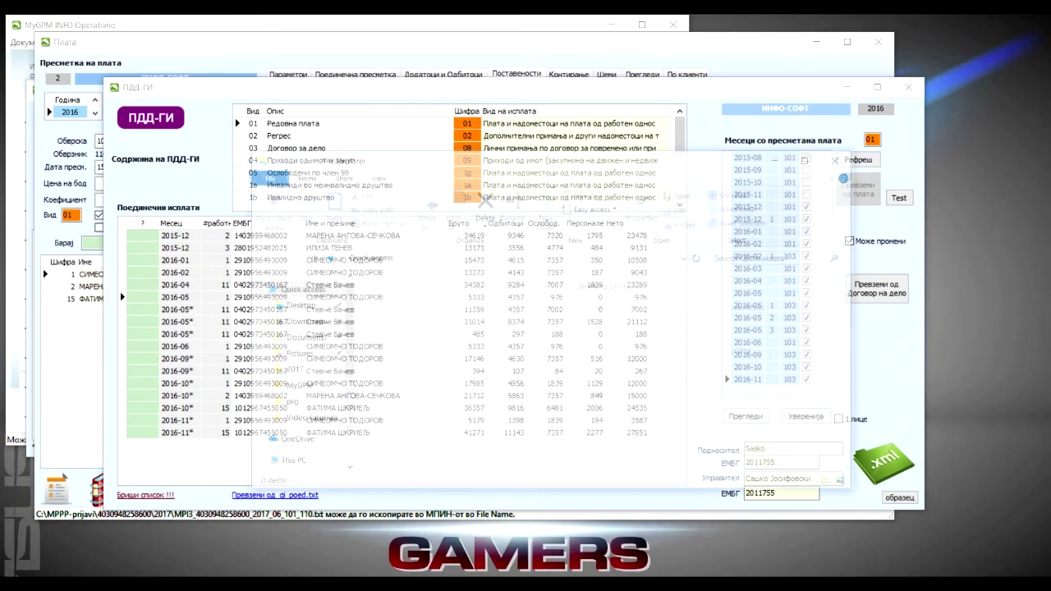
pyautogui.click(291, 467)
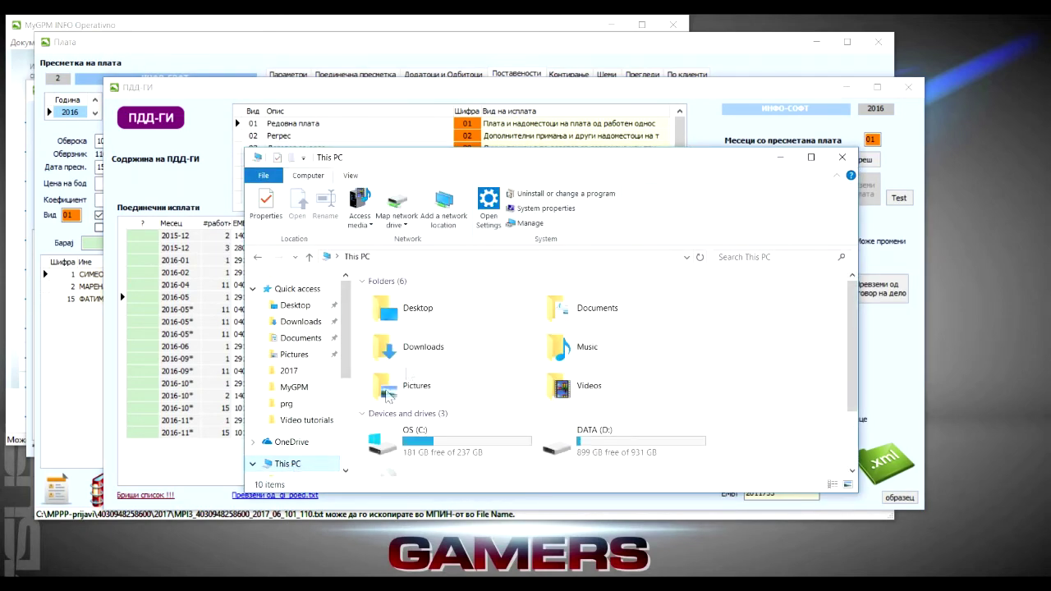
pyautogui.doubleClick(423, 437)
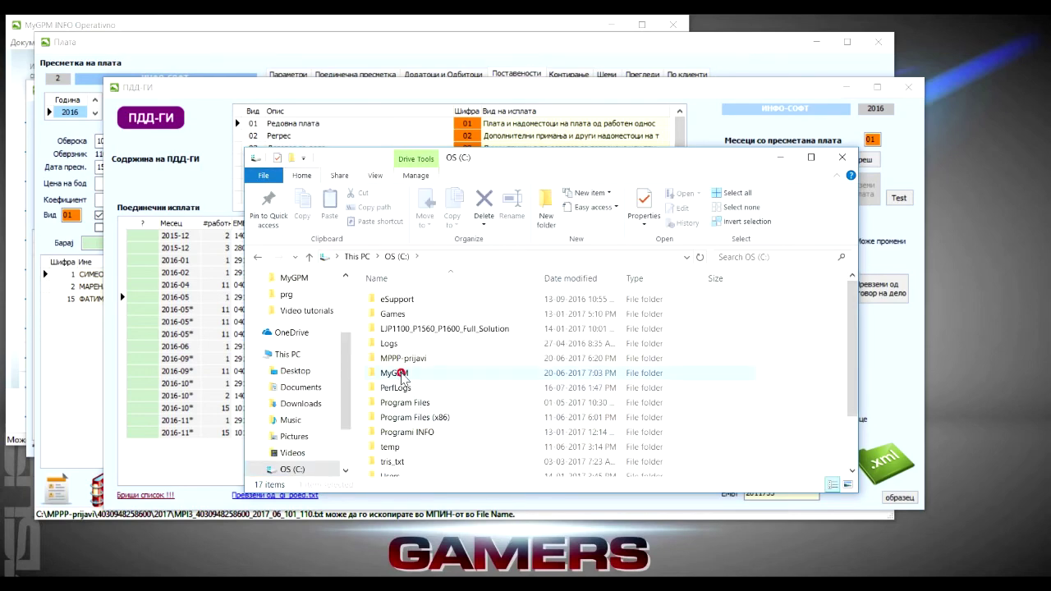
pyautogui.doubleClick(395, 373)
pyautogui.doubleClick(393, 343)
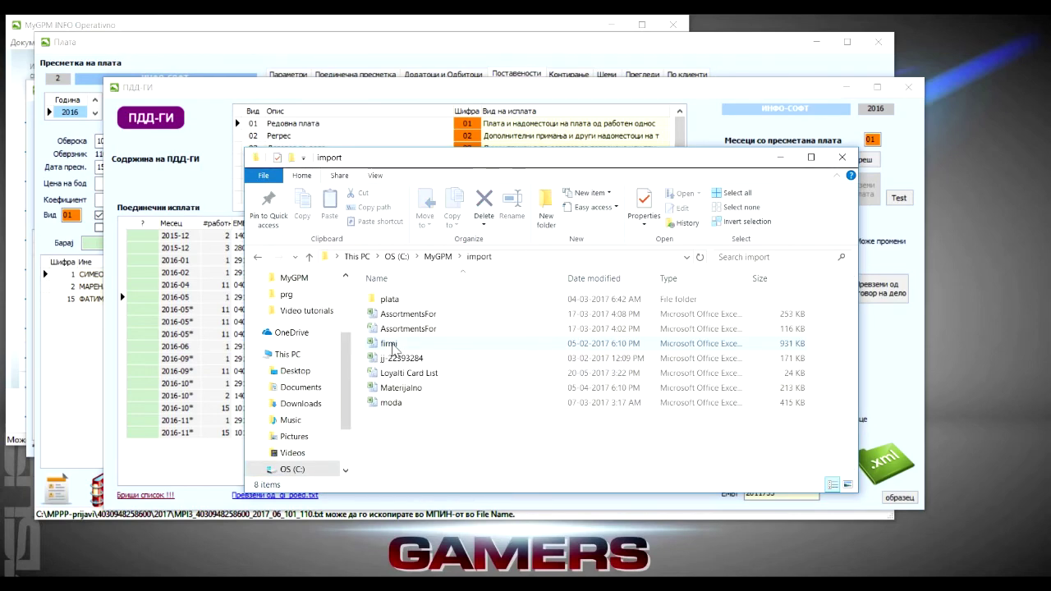
pyautogui.doubleClick(391, 299)
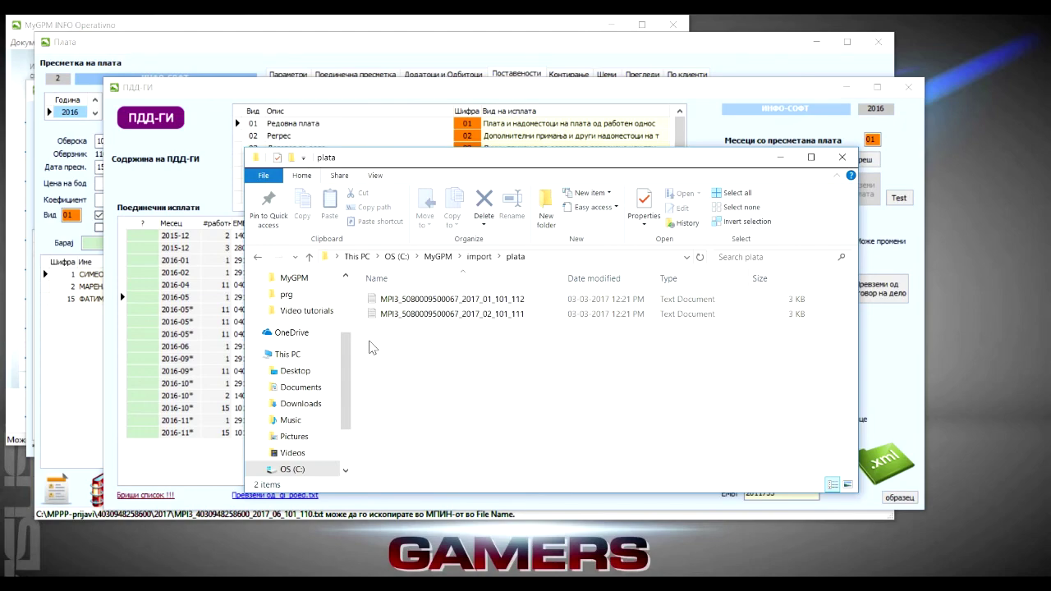
pyautogui.moveTo(444, 160); pyautogui.dragTo(639, 177)
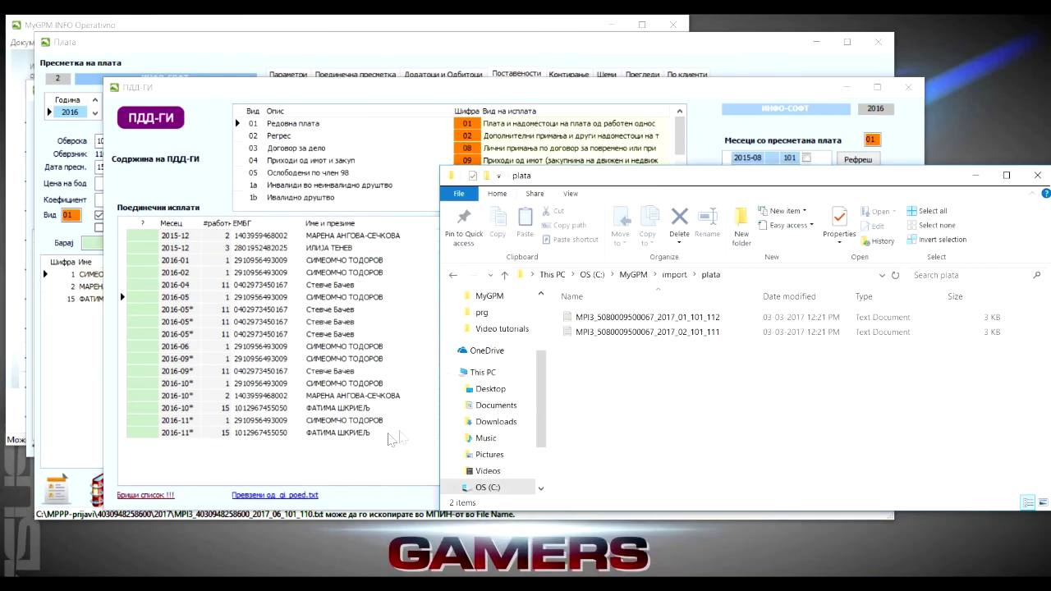
pyautogui.click(331, 497)
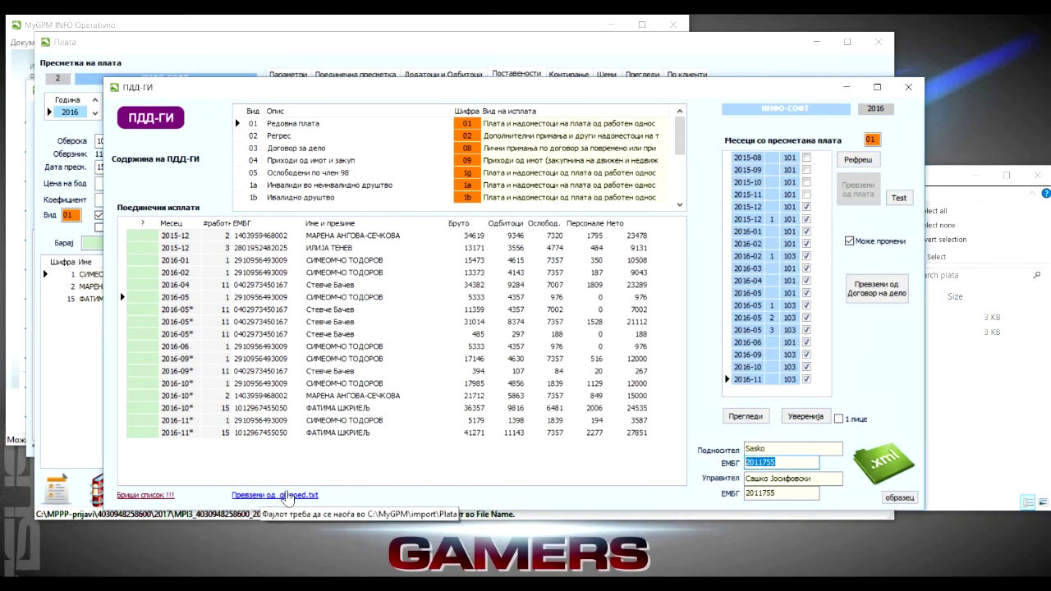